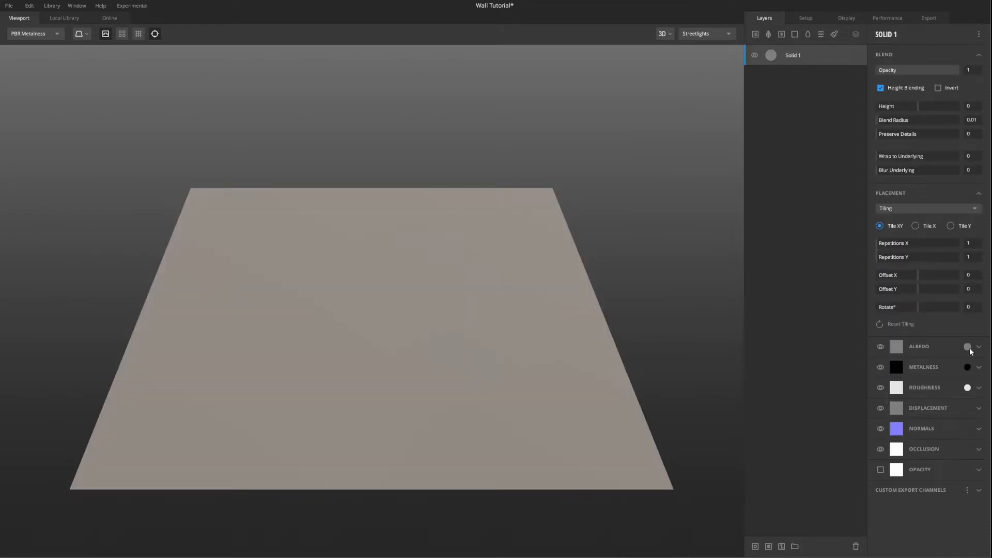
Set the albedo color of the Solid 1 layer to hex 212121.
left_click(967, 348)
type("212121")
key("Return")
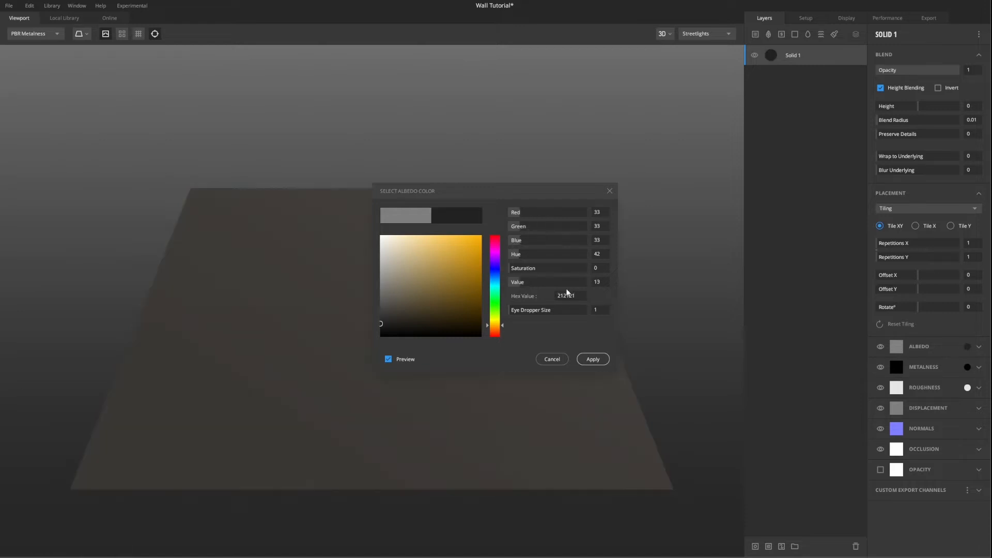
left_click(592, 359)
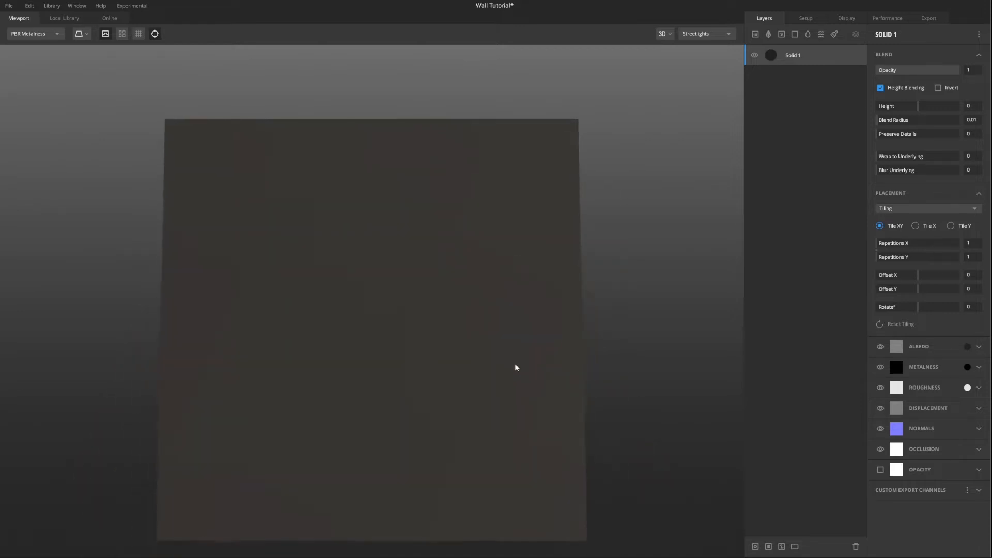
Add a second solid layer and set its albedo color to hex 3E3E3E.
left_click(794, 34)
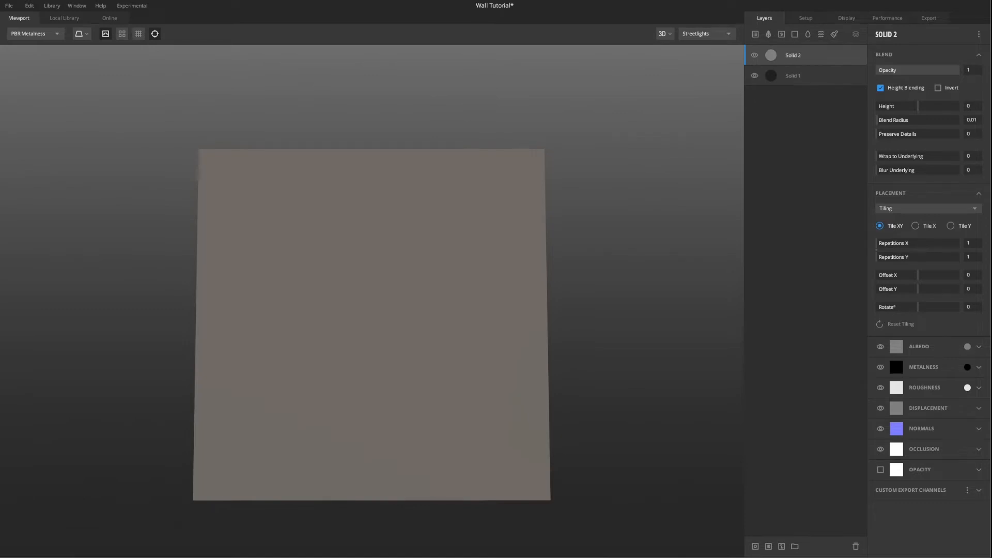
left_click(966, 346)
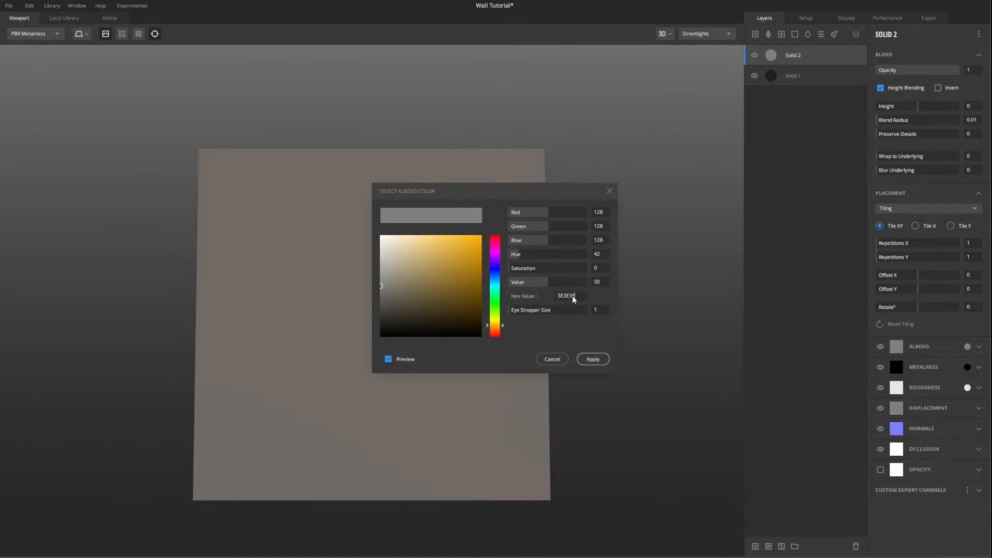
key("Return")
Add a mask stack to the Solid 2 layer containing a Square pattern.
left_click(755, 546)
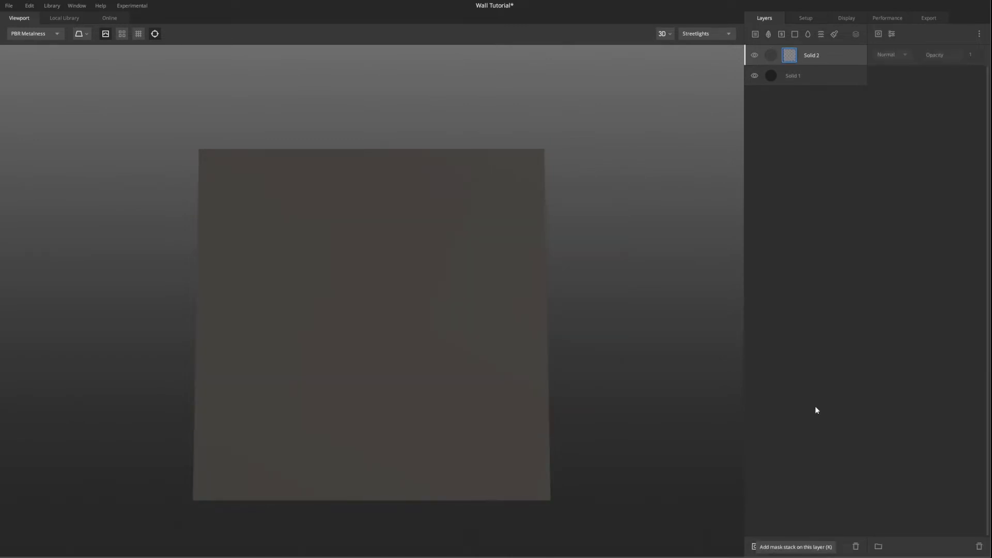
left_click(878, 34)
mouse_move(895, 86)
left_click(931, 84)
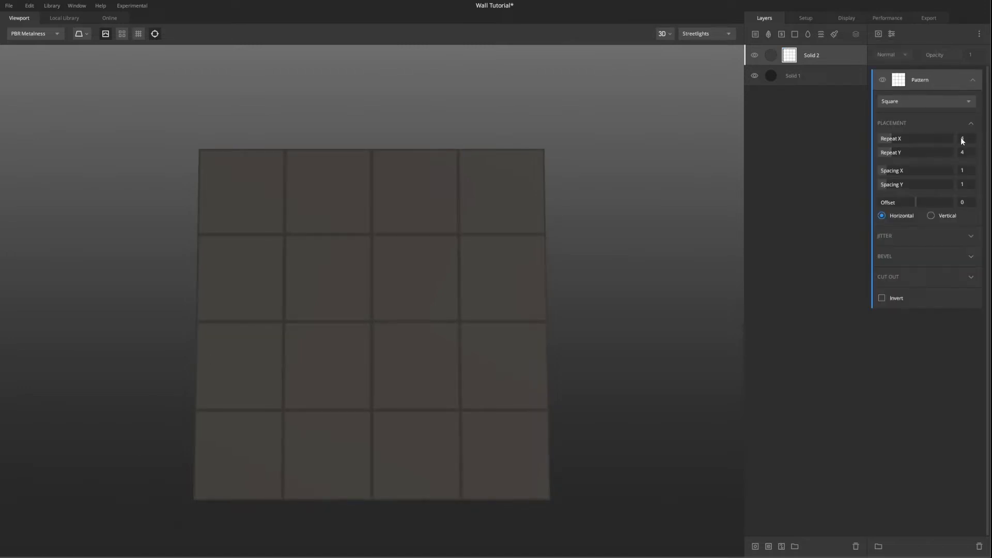
Set the square pattern to Repeat X 1 and Repeat Y 3, with Spacing X 0 and Spacing Y 0.221.
key("Return")
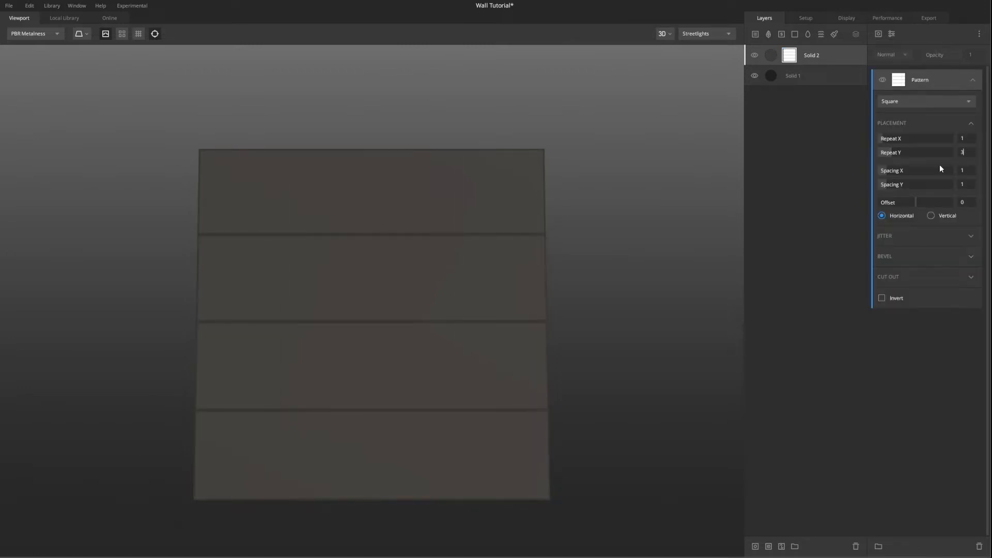
left_click(940, 123)
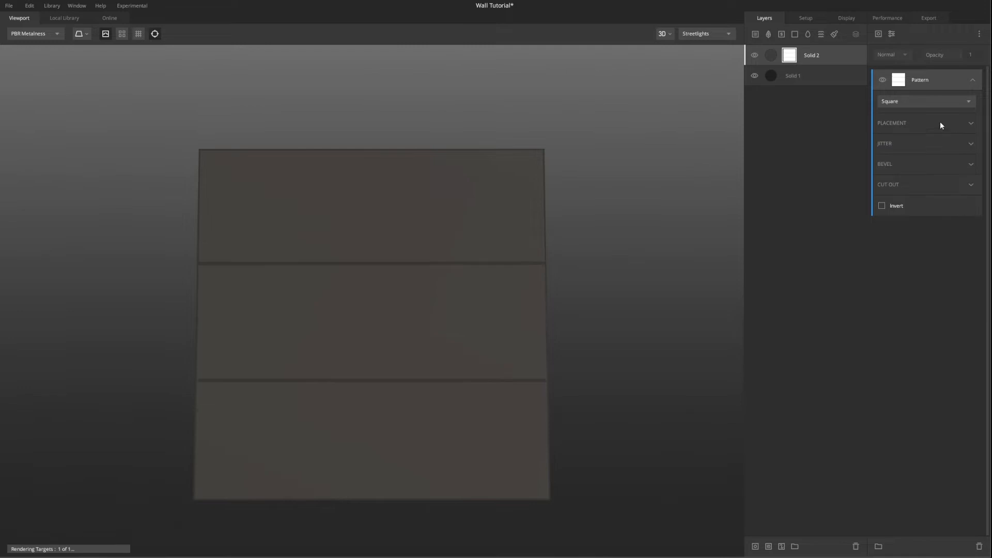
left_click(973, 123)
left_click(965, 171)
type("0")
left_click(963, 183)
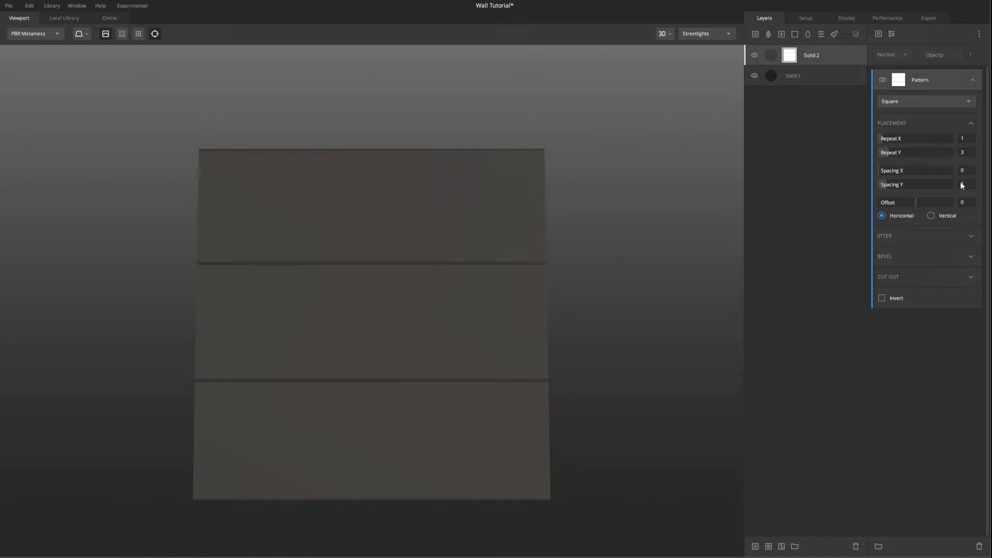
type("0.221")
key("Return")
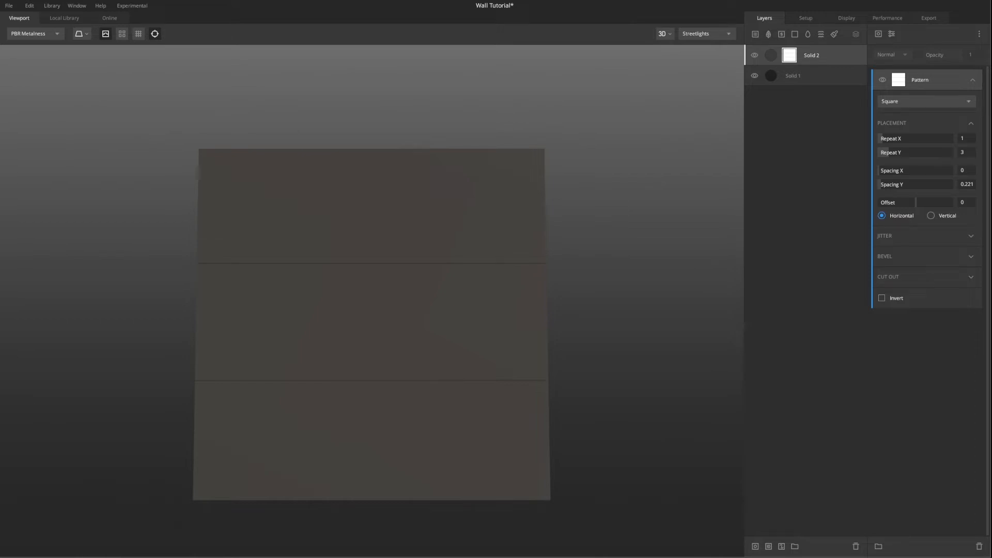
Add a third solid layer with a gold albedo color and invert its height blending.
left_click(795, 33)
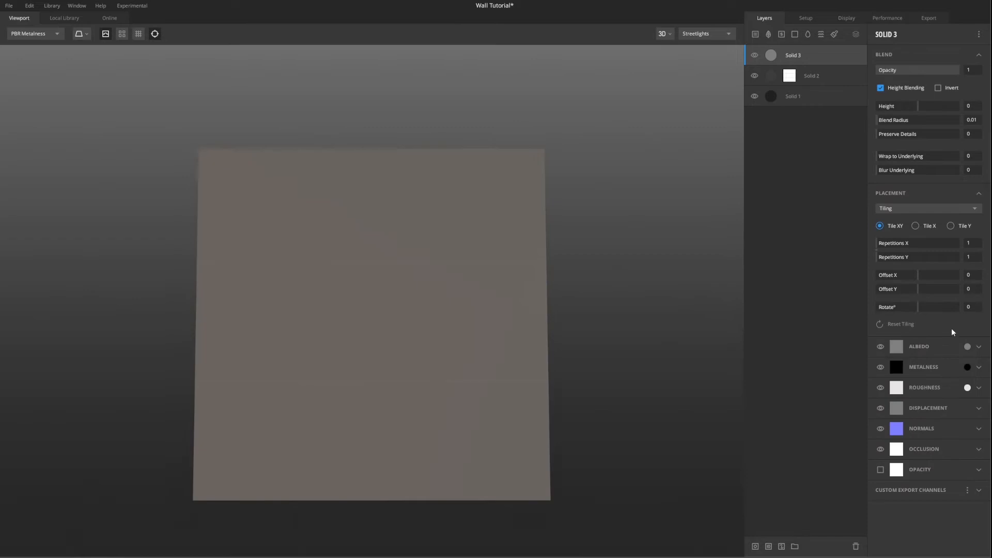
left_click(967, 346)
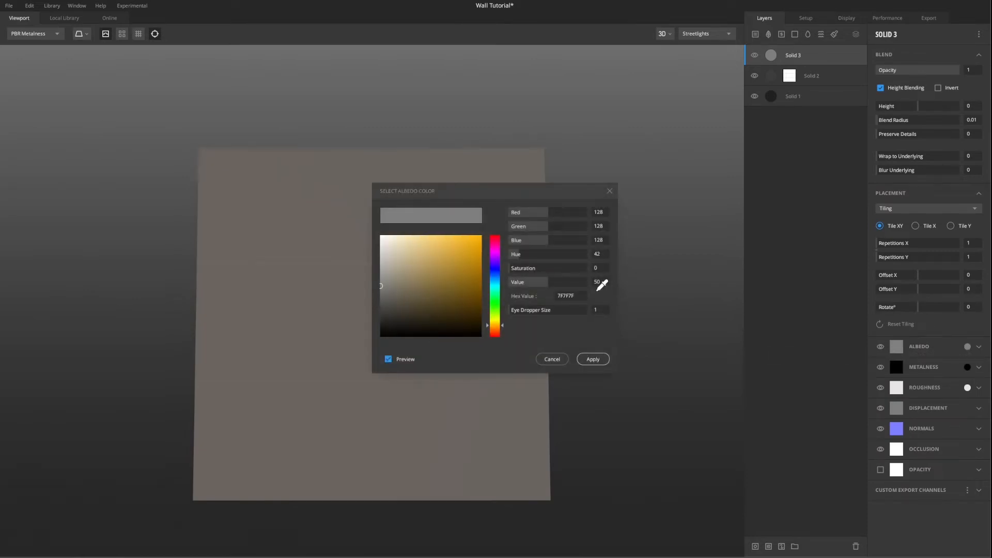
left_click(567, 299)
left_click(592, 358)
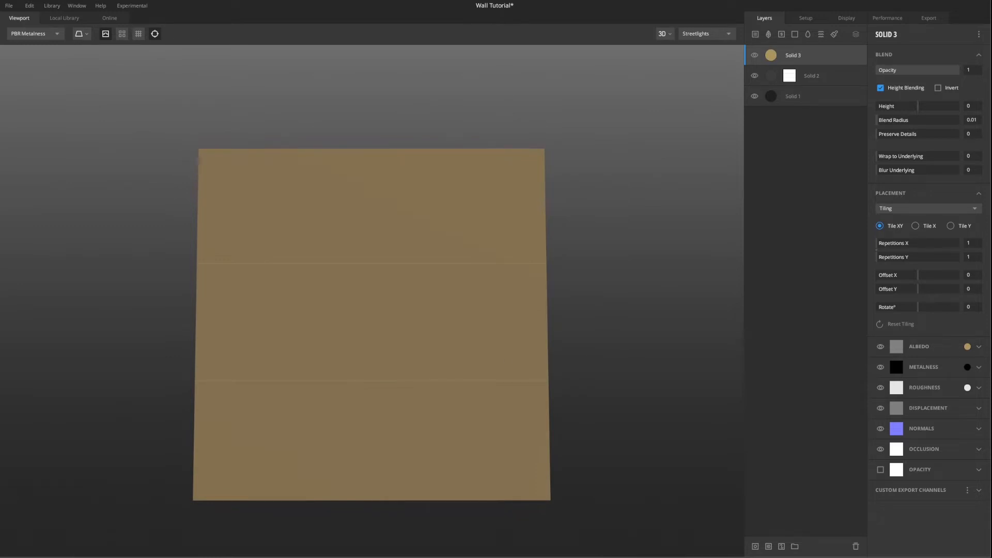
left_click(937, 88)
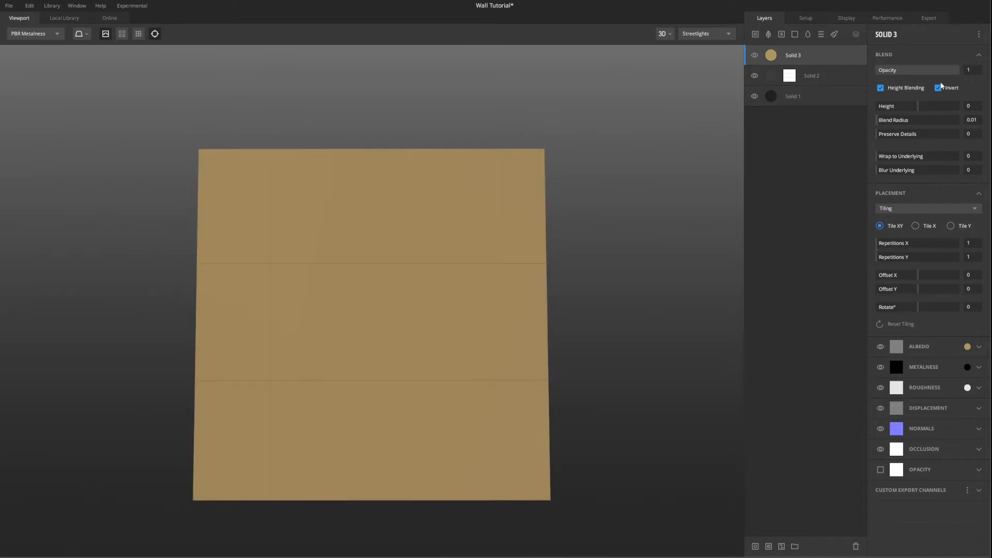
Try a blend height of 0.498 on the Solid 3 layer and undo it.
left_click(974, 107)
type("0.498")
key("Return")
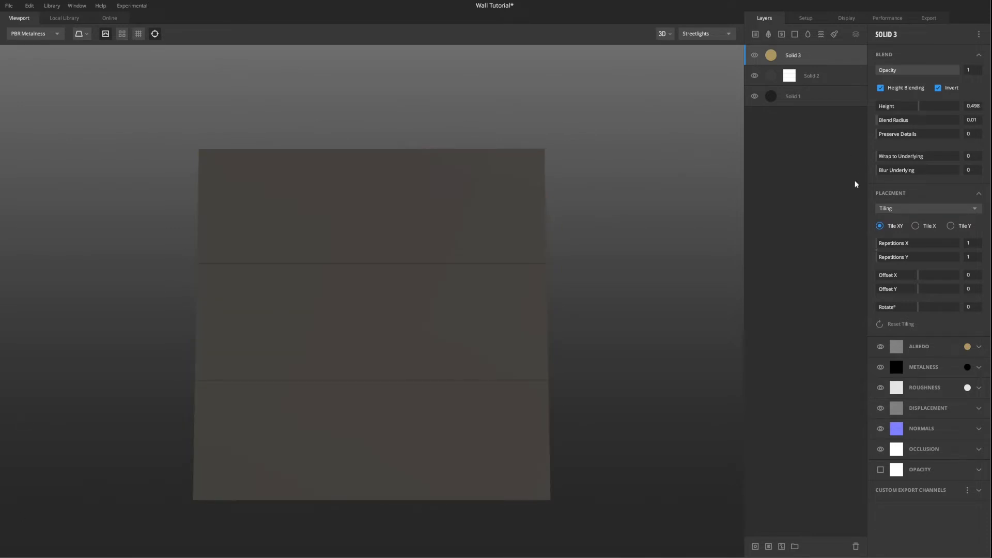
key("ctrl+z")
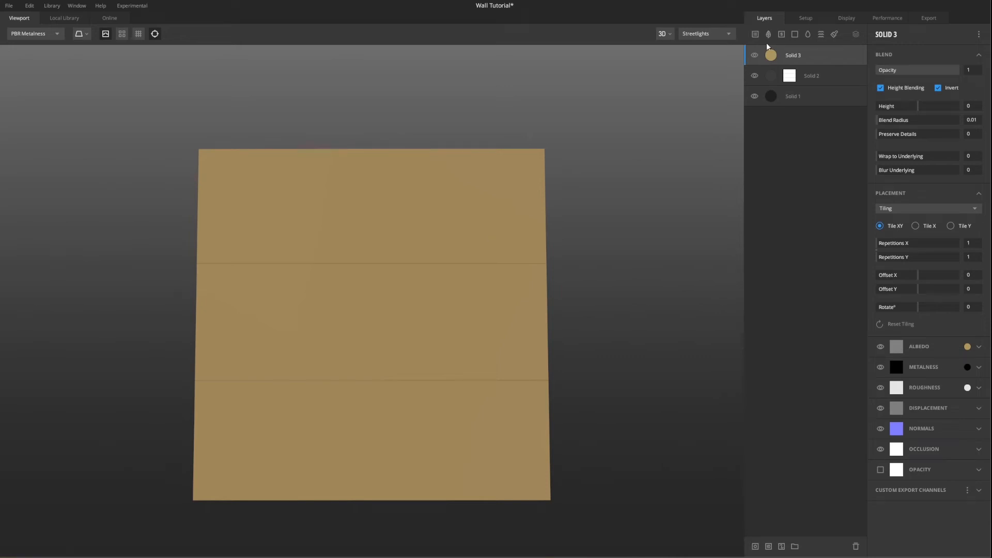
Add a mask stack to the Solid 3 layer containing a Texture Map component.
left_click(755, 546)
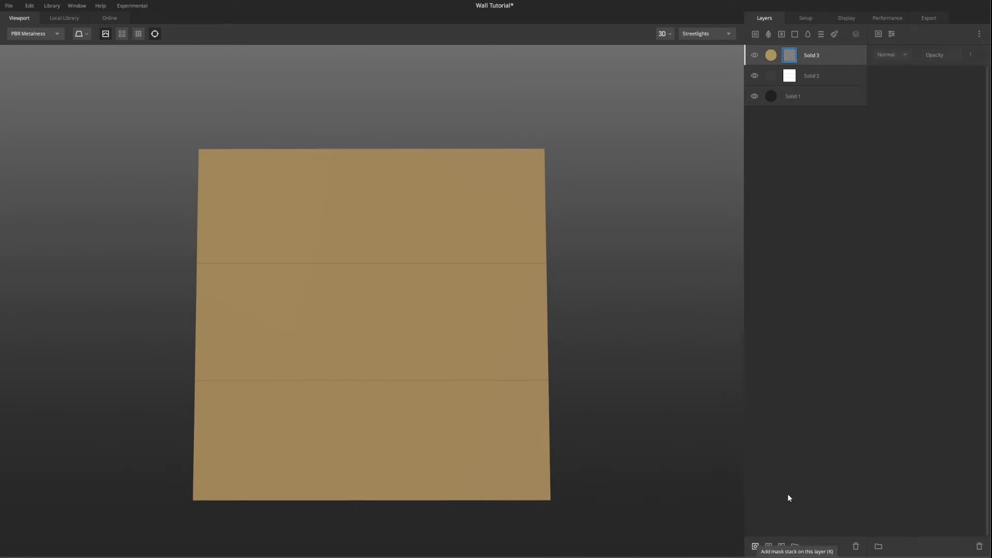
left_click(878, 34)
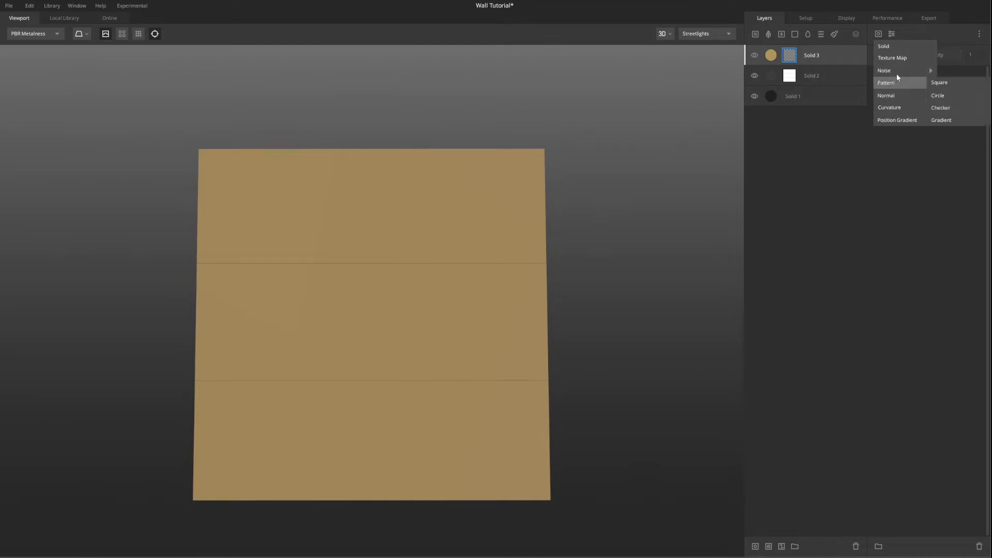
left_click(897, 59)
Source the texture map from the Roma Imperiale Granite library asset, using its Albedo map.
left_click(904, 107)
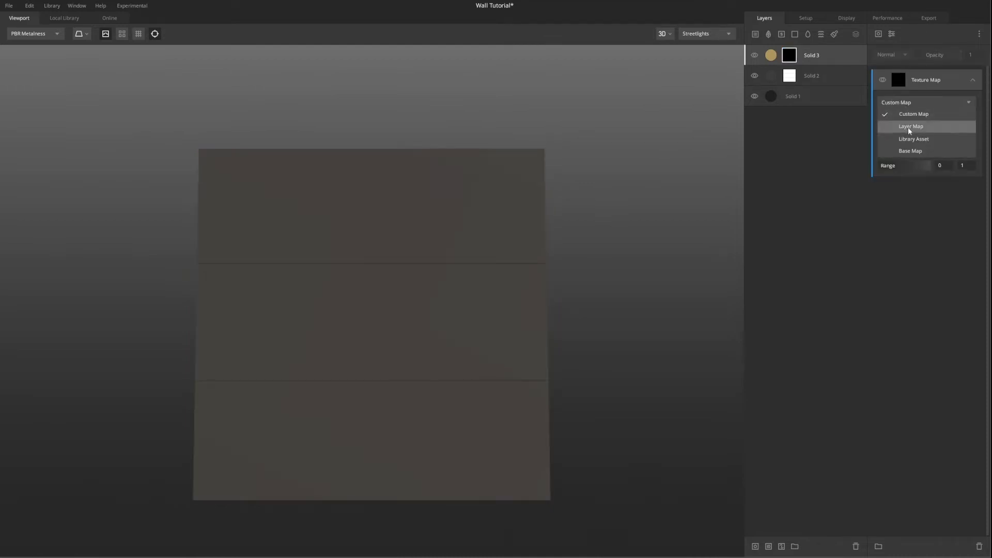
left_click(907, 138)
left_click(904, 124)
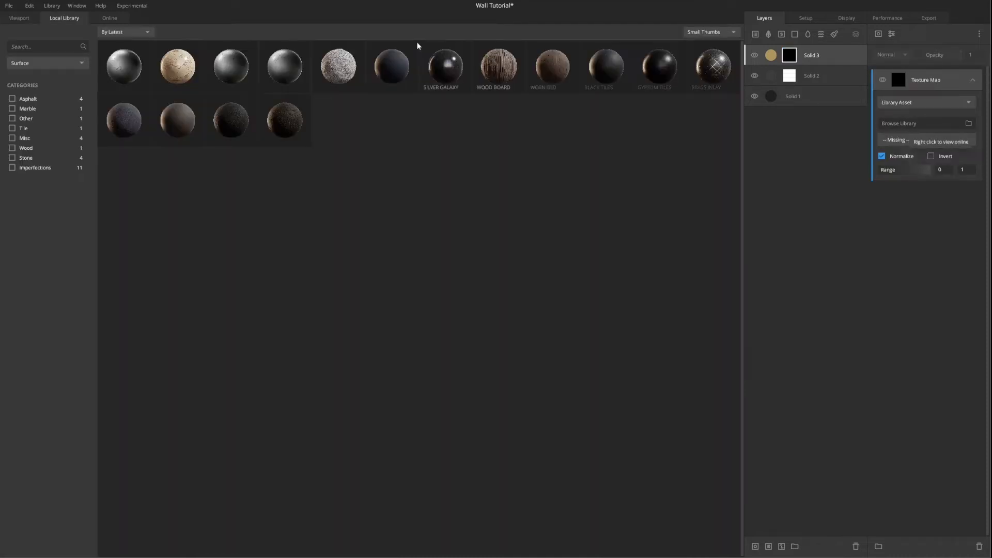
left_click(176, 70)
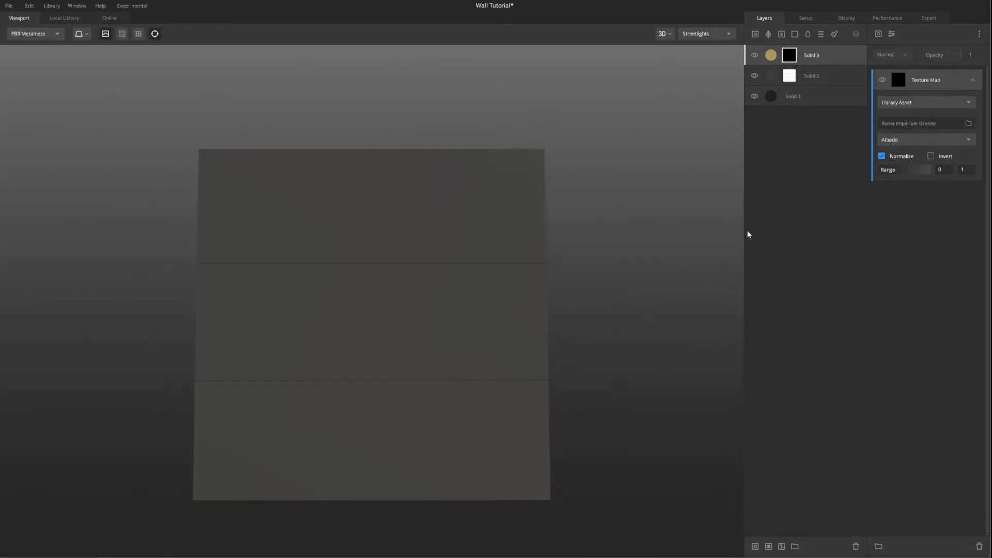
left_click(900, 142)
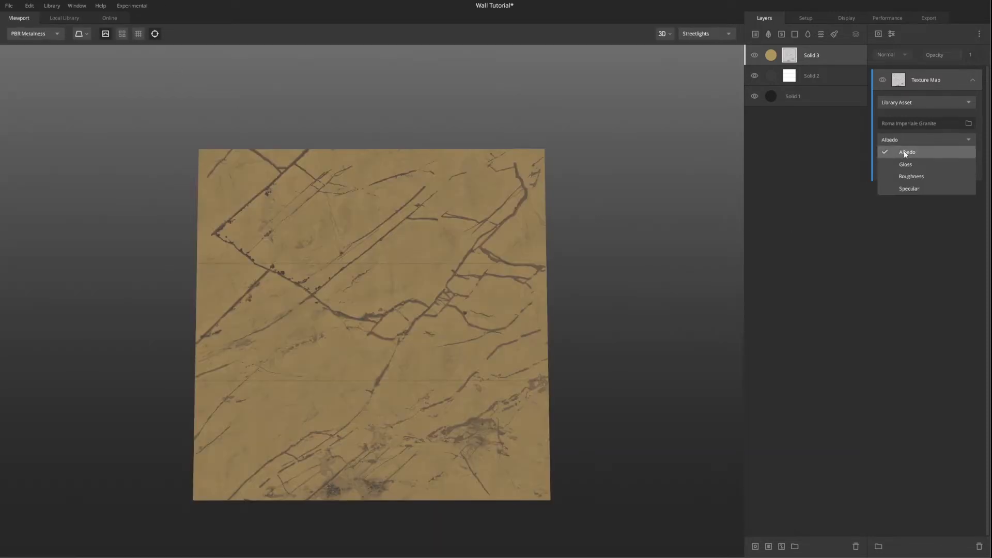
left_click(903, 136)
Invert the granite texture map and set its range to 0.579–0.738 to isolate the veins.
scroll(398, 367, "up", 2)
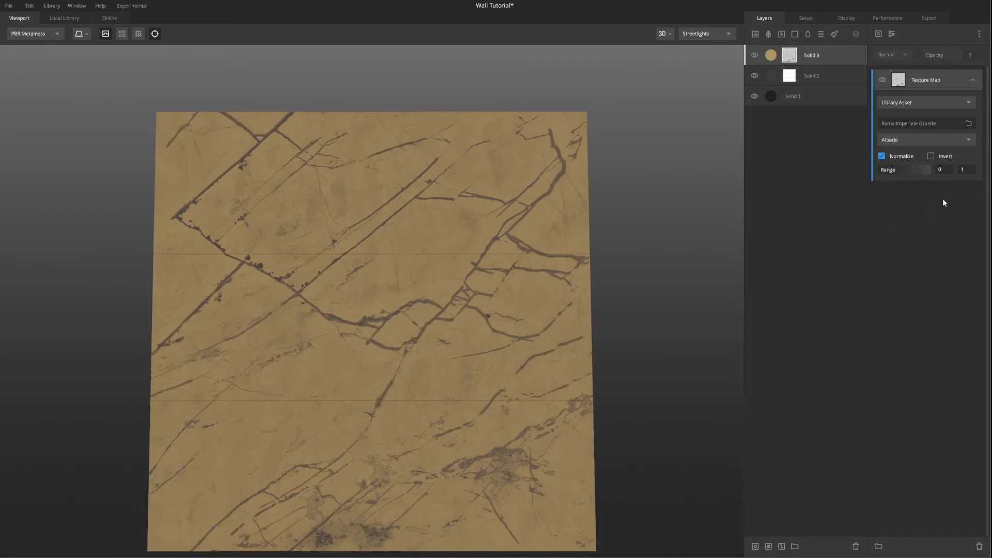
left_click(931, 155)
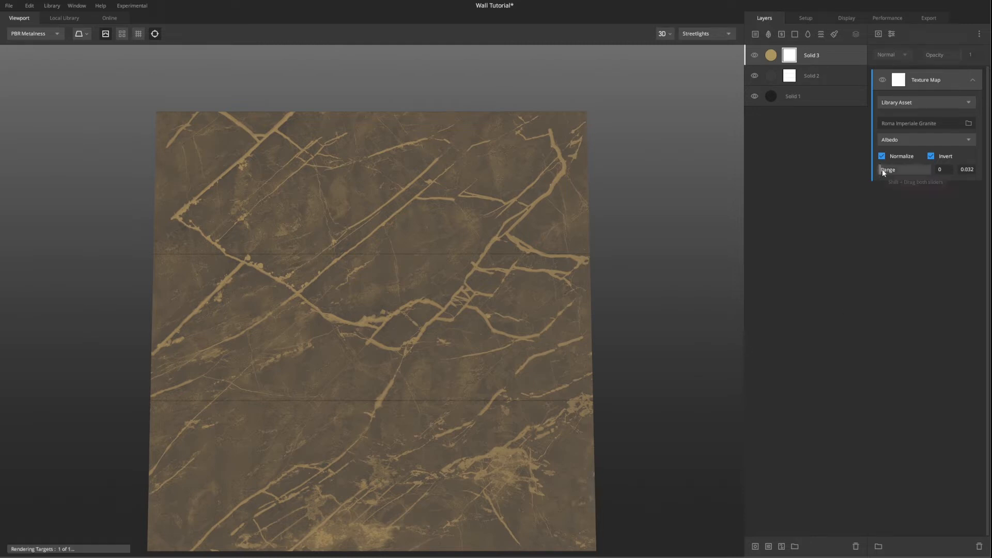
left_click_drag(882, 169, 895, 172)
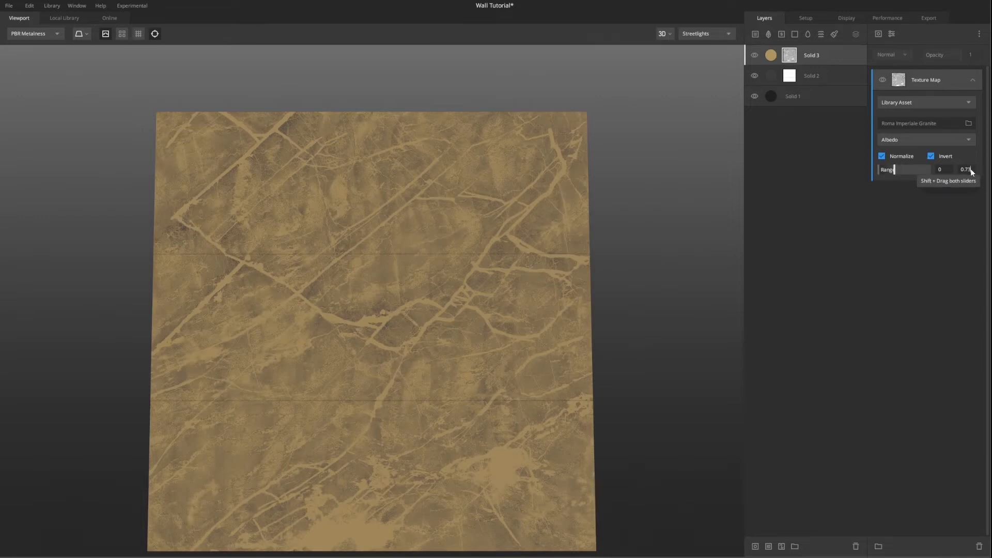
key("Return")
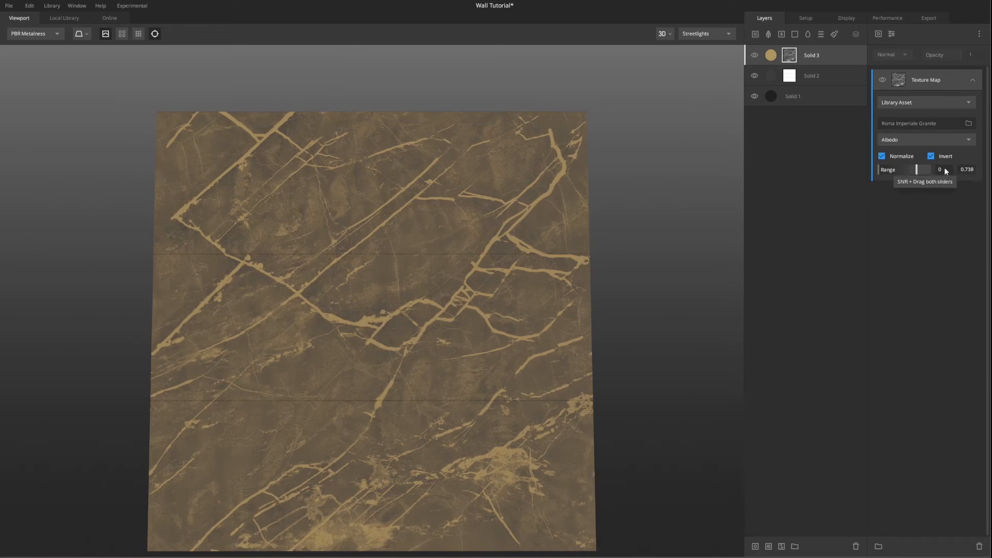
type("0.579")
key("Return")
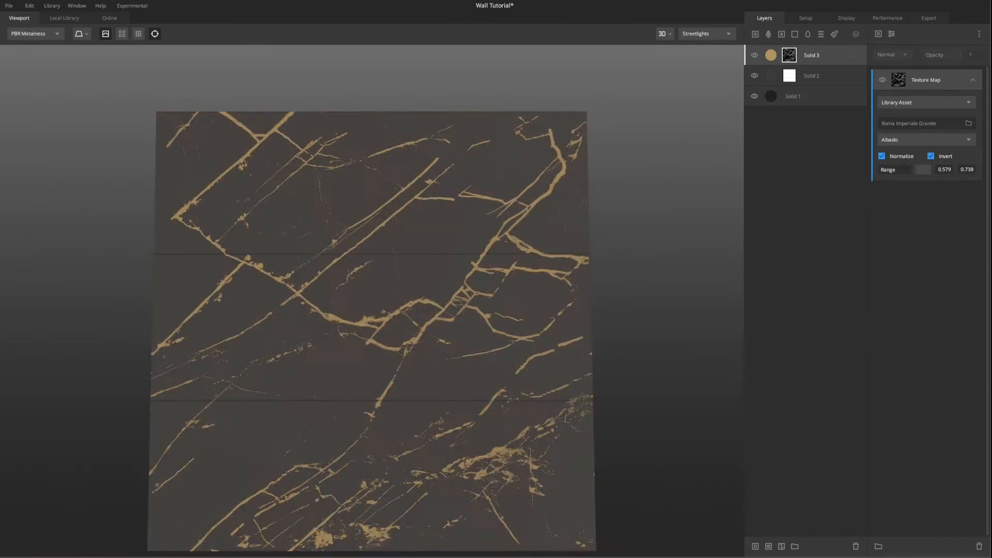
Examine the gold veins and panel seams up close and from a low angle.
scroll(309, 280, "up", 5)
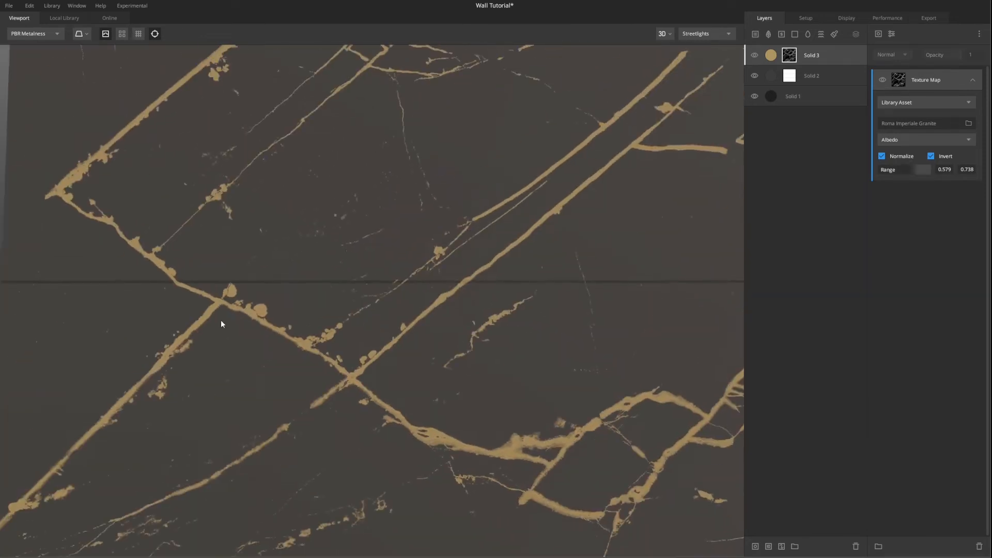
middle_click_drag(354, 363, 326, 330)
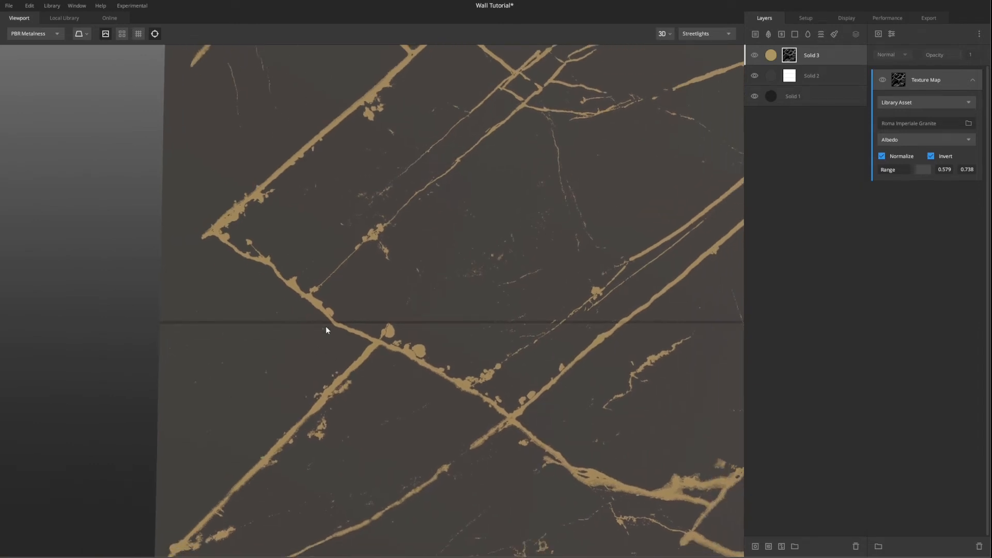
scroll(341, 304, "down", 5)
left_click_drag(352, 285, 673, 176, "alt")
scroll(388, 298, "up", 3)
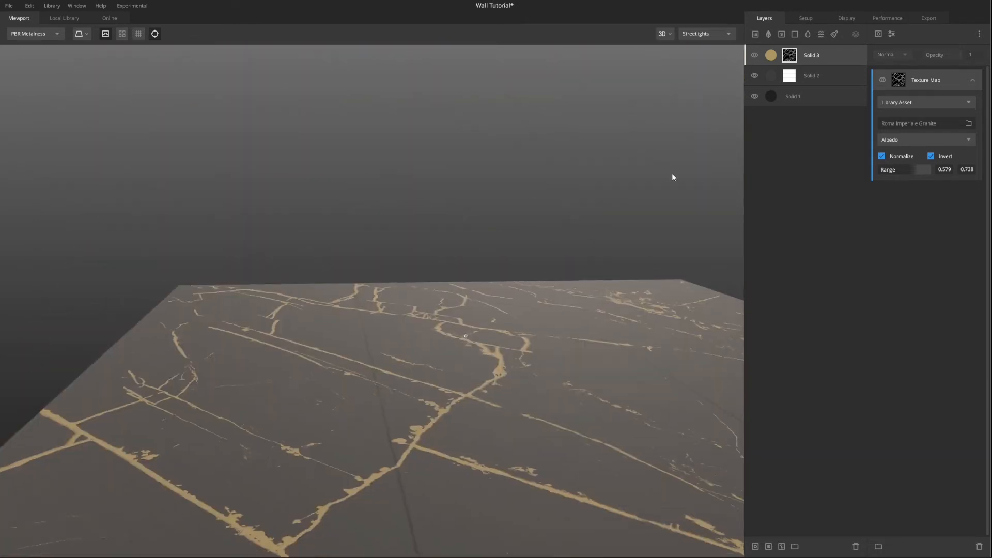
scroll(397, 396, "down", 3)
left_click_drag(383, 327, 398, 396, "alt")
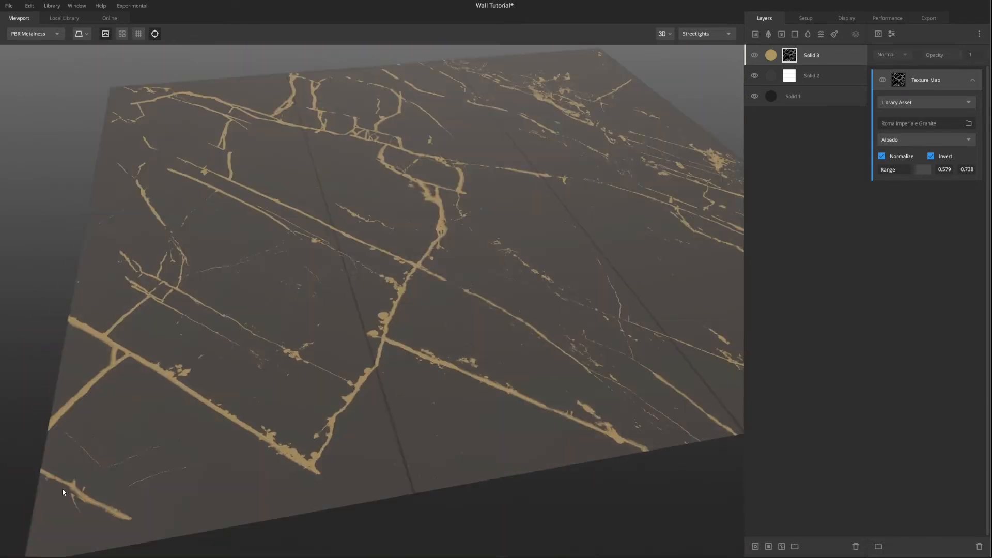
Add a Curvature component to the Solid 3 mask, set to Edges & Cavities with anti-aliasing enabled.
left_click(789, 56)
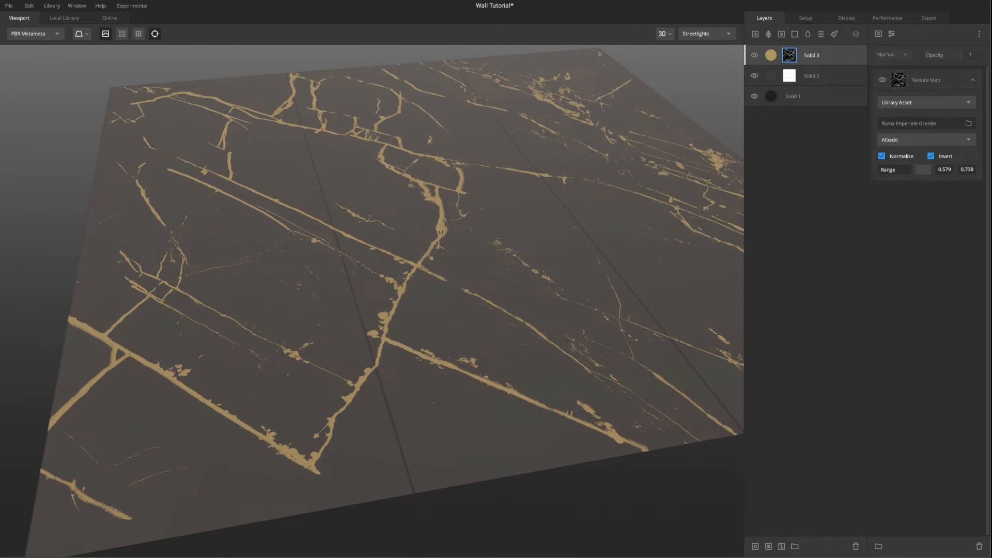
left_click(878, 33)
left_click(890, 107)
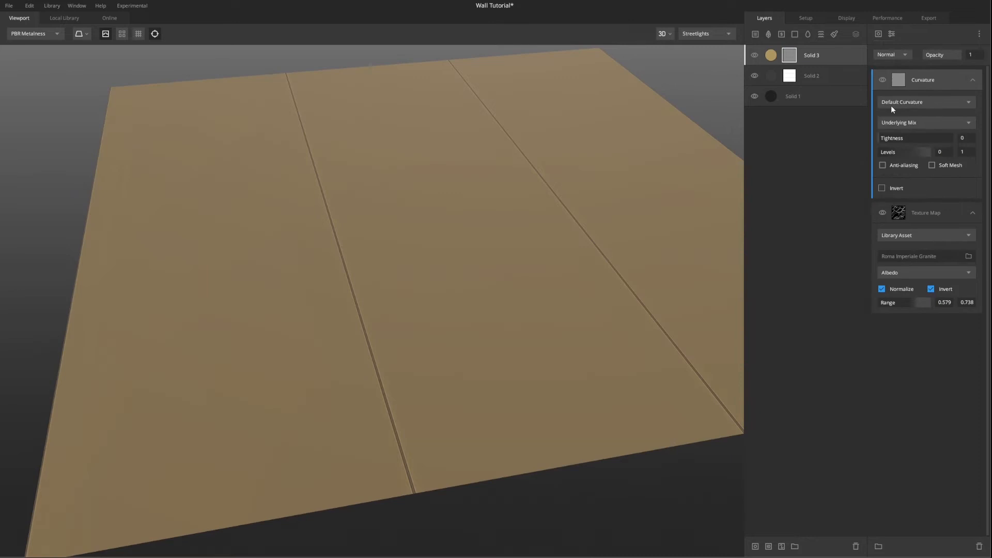
left_click(901, 103)
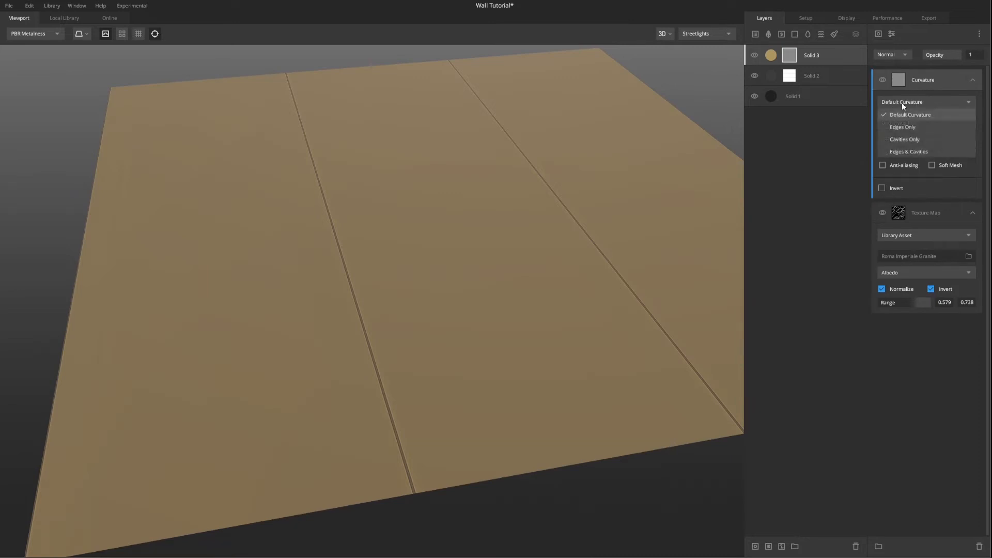
left_click(912, 151)
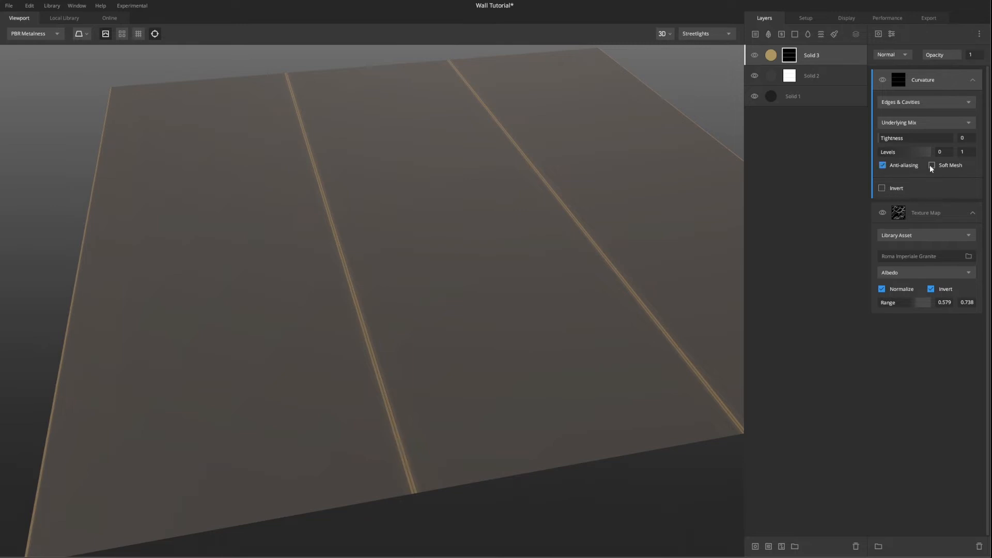
Enable Soft Mesh and Invert on the Solid 3 mask's Curvature component, with upper level 0.246 and blend mode Multiply.
left_click(882, 165)
left_click(881, 188)
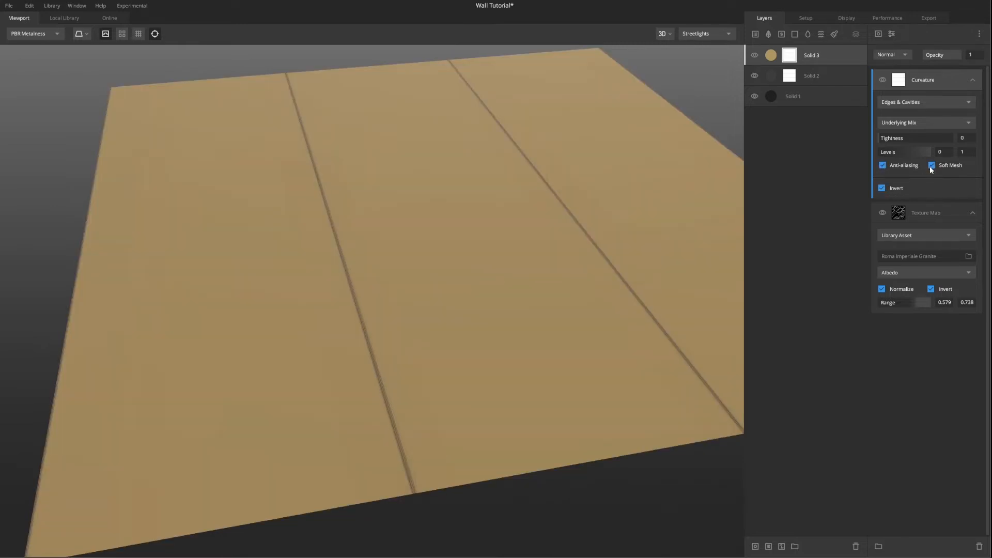
left_click_drag(930, 151, 892, 152)
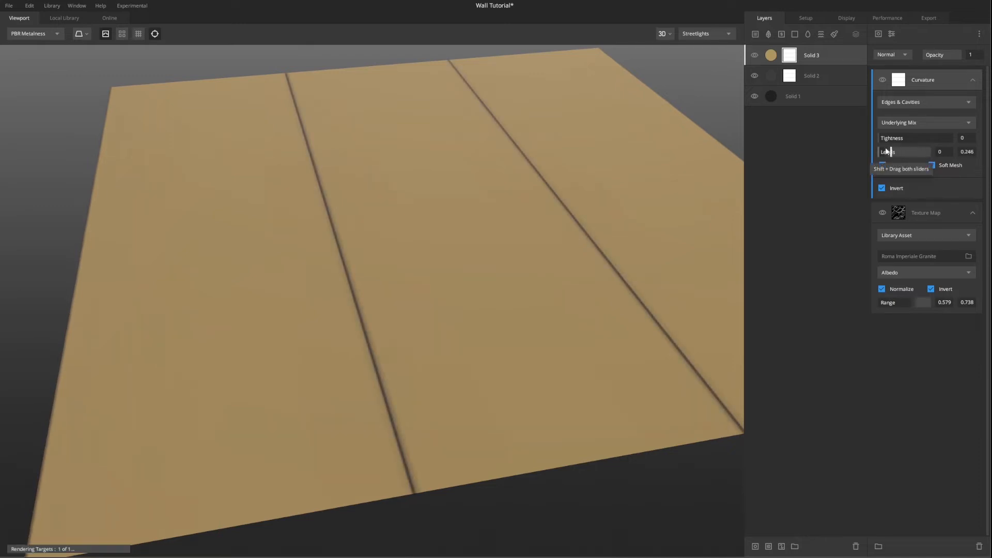
left_click(886, 54)
left_click(896, 101)
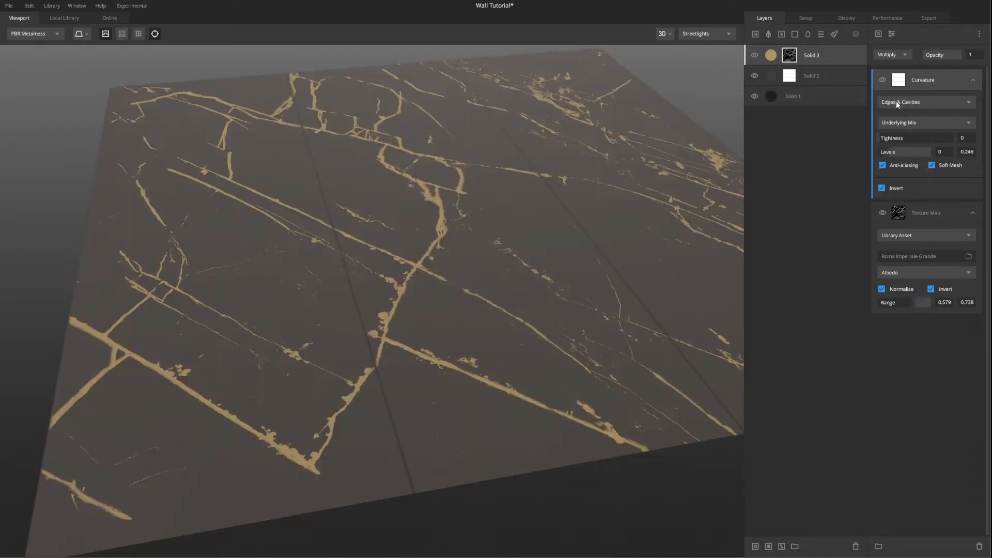
Set both Curvature levels to 0.175 so the gold veins are cleanly masked out of the panel seams.
left_click_drag(895, 153, 888, 155)
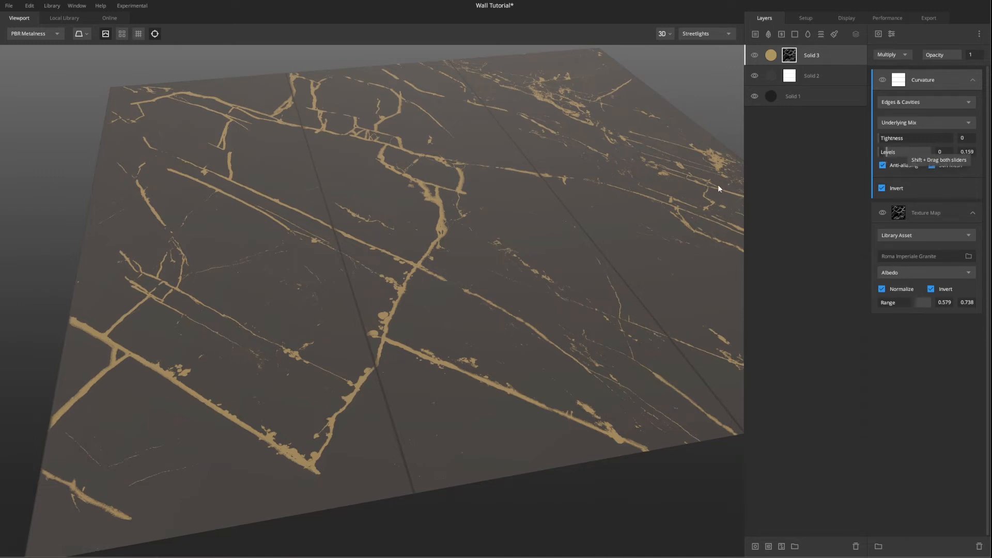
scroll(396, 420, "up", 10)
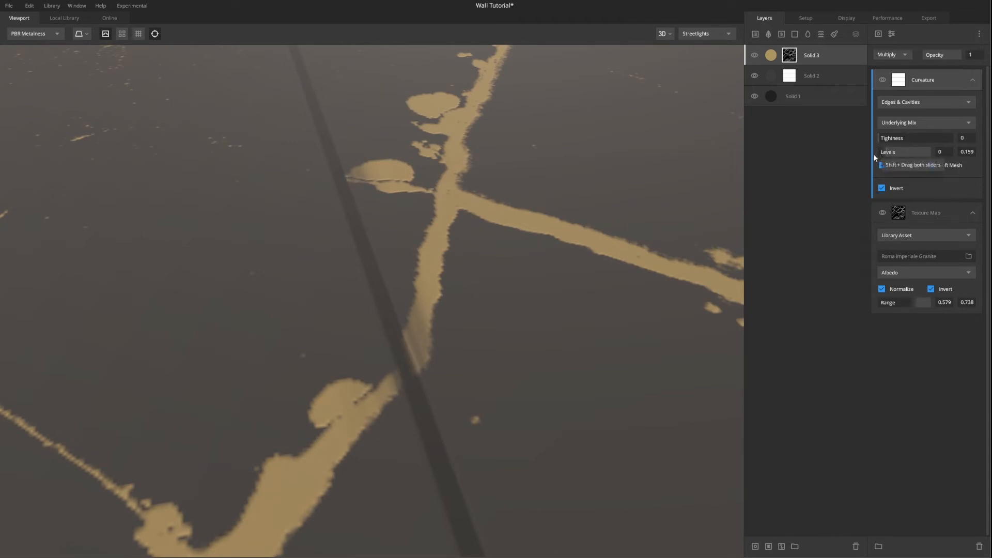
mouse_move(886, 153)
left_mouse_down()
mouse_move(898, 153)
mouse_move(880, 156)
mouse_move(887, 153)
left_mouse_up()
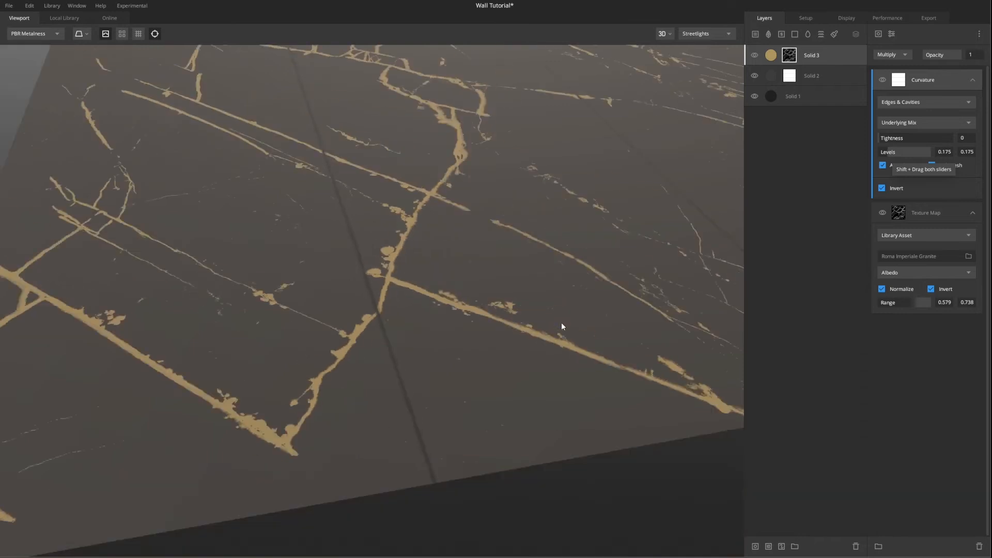
scroll(563, 326, "down", 5)
left_click_drag(524, 242, 507, 343)
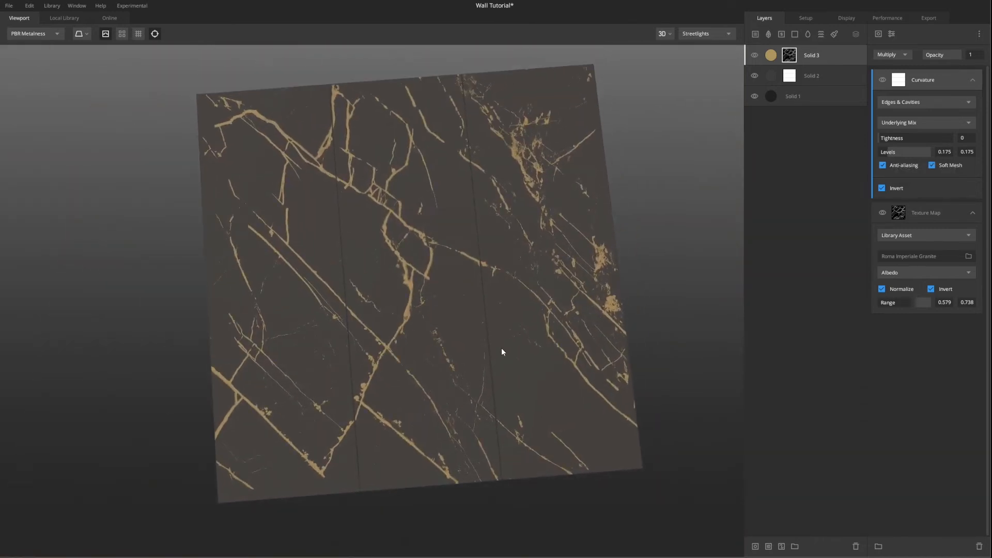
Set the Height of the Solid 1 base layer to -0.498 to deepen the panel seams.
left_click_drag(486, 388, 705, 112)
left_click(775, 97)
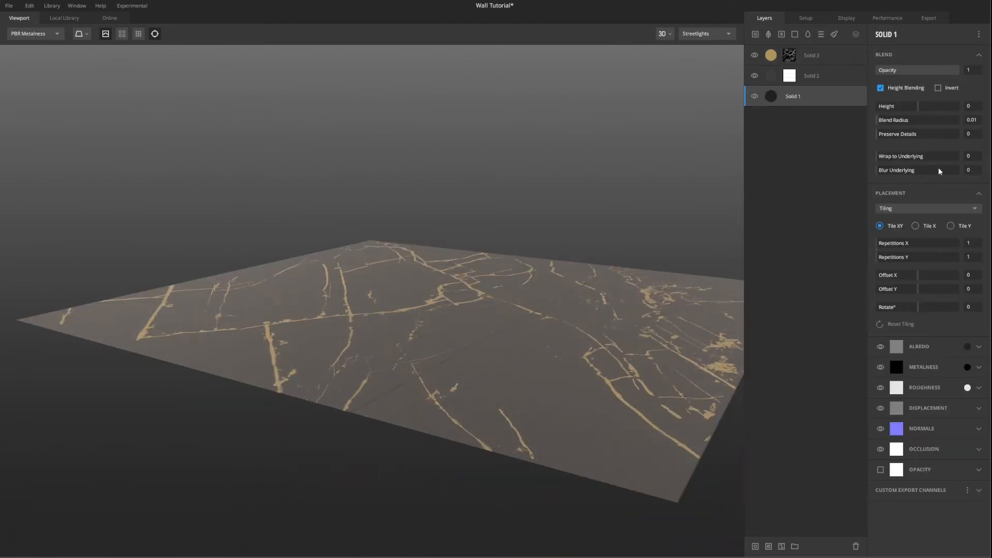
left_click(916, 105)
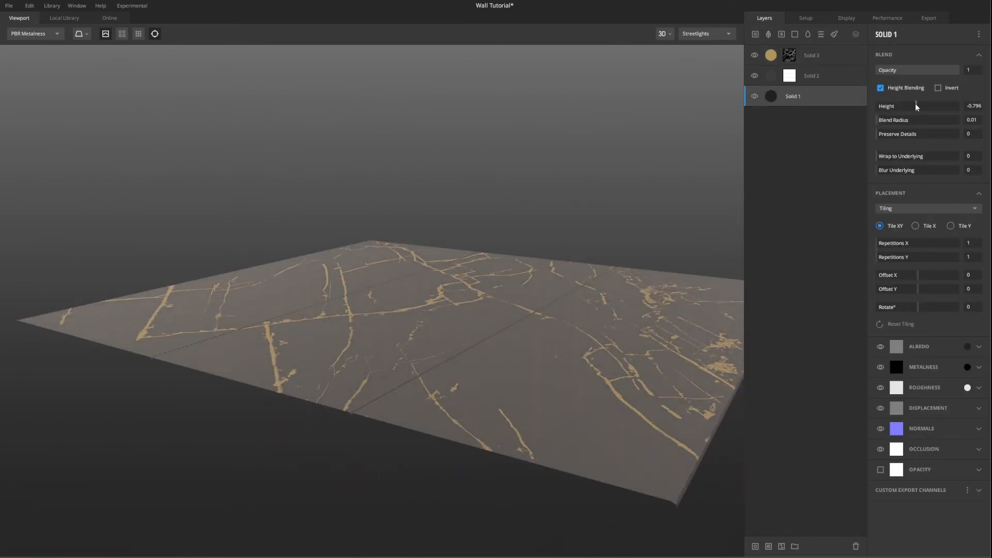
scroll(540, 371, "up", 2)
left_click_drag(541, 368, 315, 333)
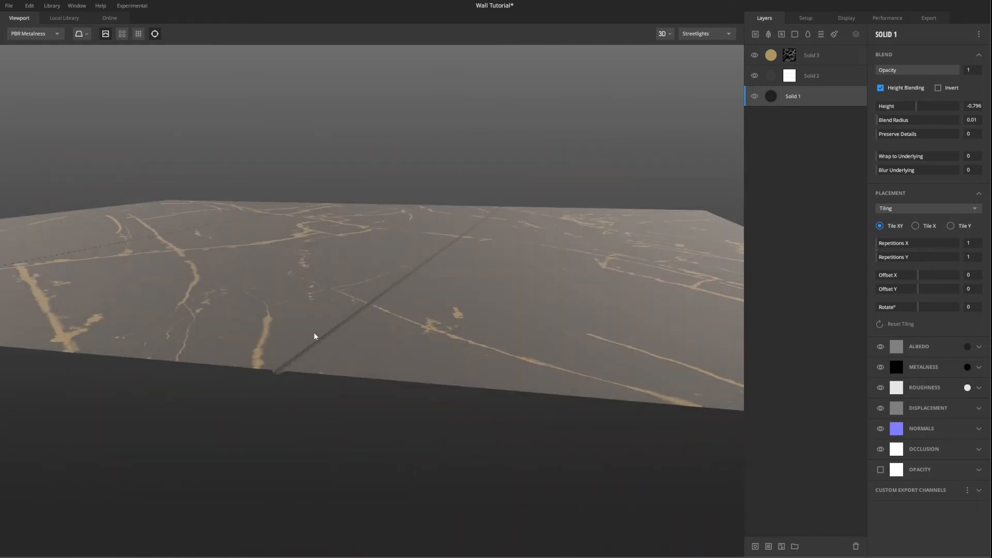
scroll(315, 332, "up", 3)
left_click(918, 105)
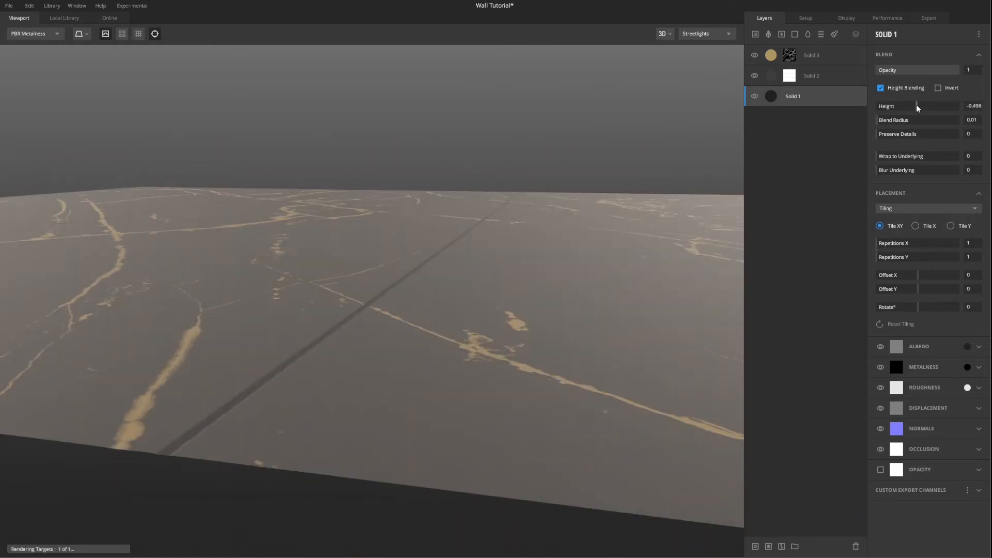
left_click_drag(917, 105, 917, 105)
left_click_drag(284, 380, 308, 350)
scroll(429, 380, "down", 4)
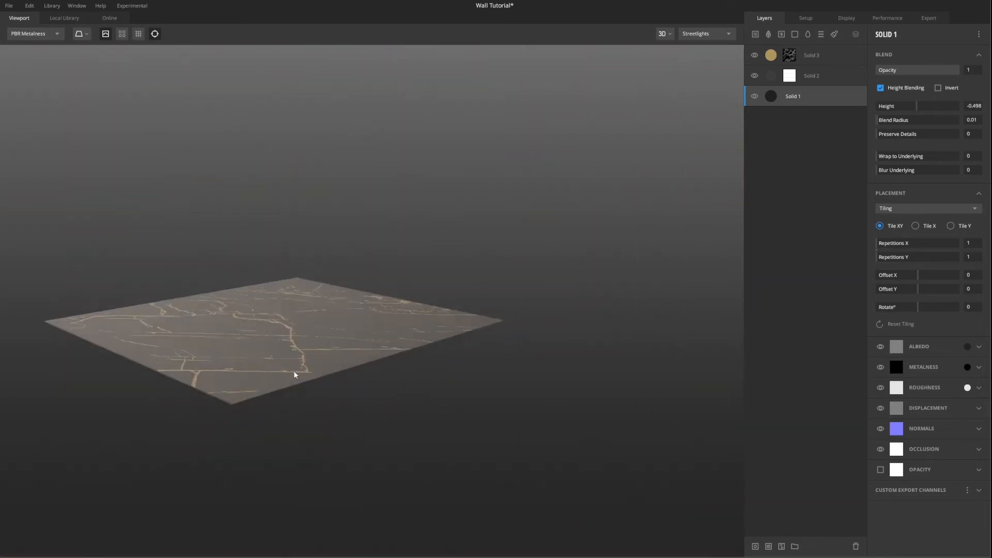
scroll(384, 318, "up", 4)
left_click_drag(384, 318, 459, 337)
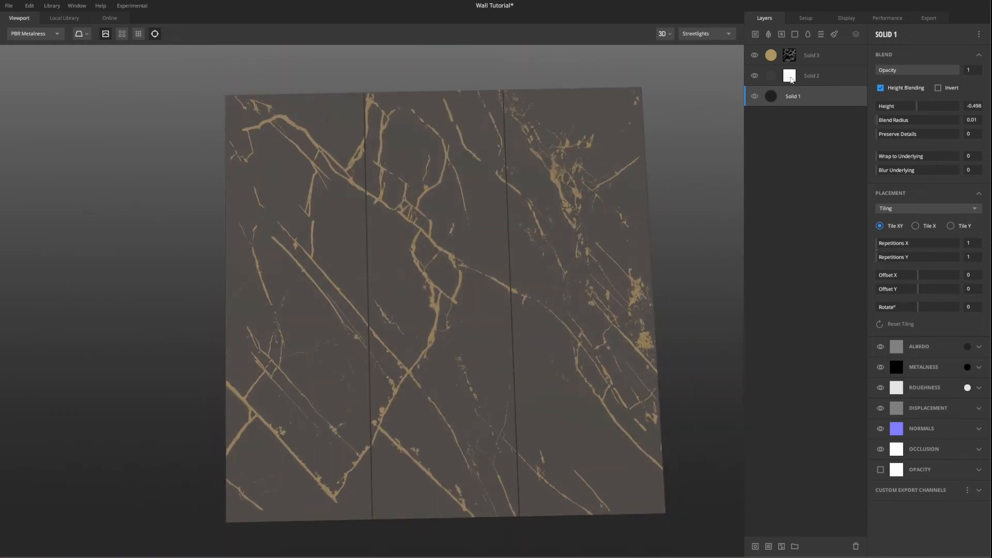
Add the Stains surface from the local library above Solid 3 and set its Roughness contrast to 2.
left_click(789, 55)
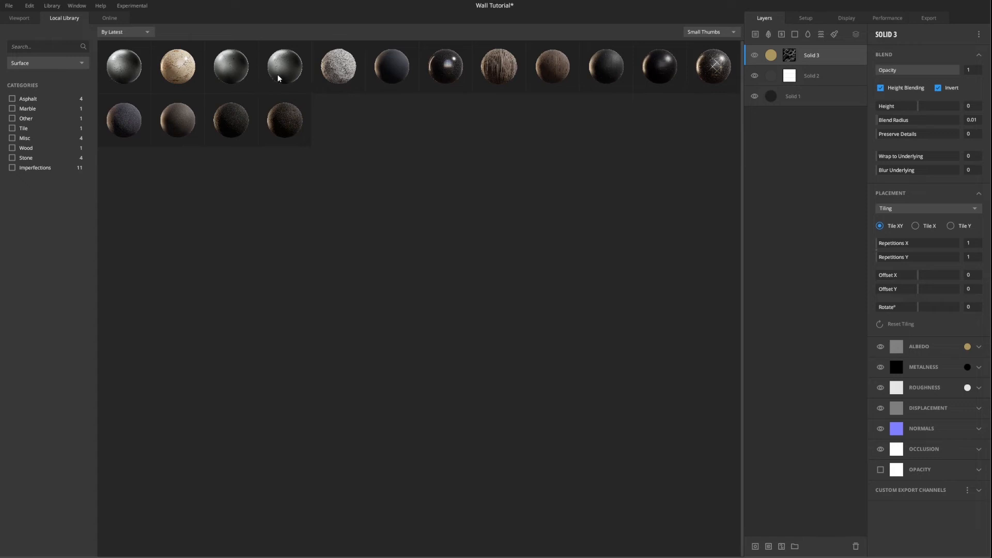
left_click(33, 61)
left_click(34, 75)
left_click(503, 68)
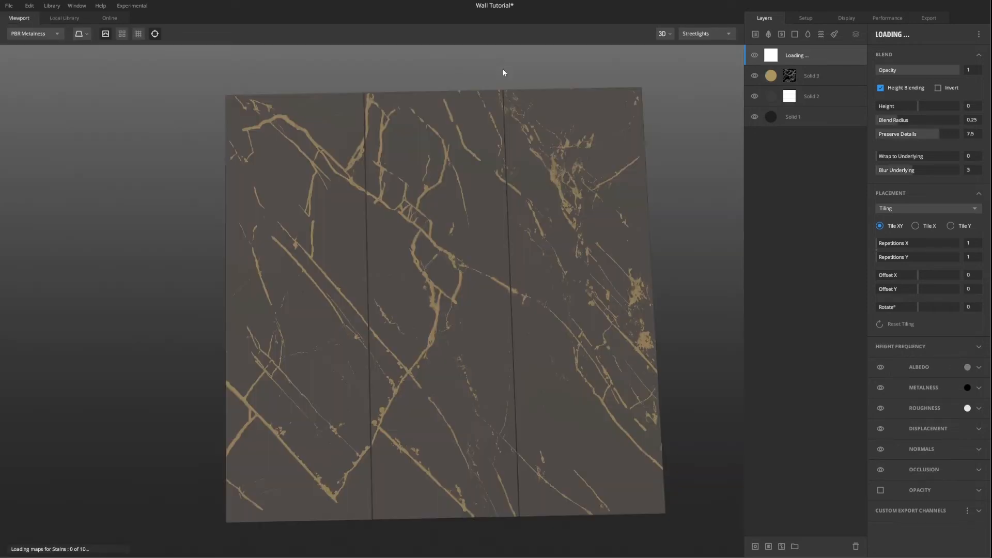
left_click_drag(476, 266, 547, 121)
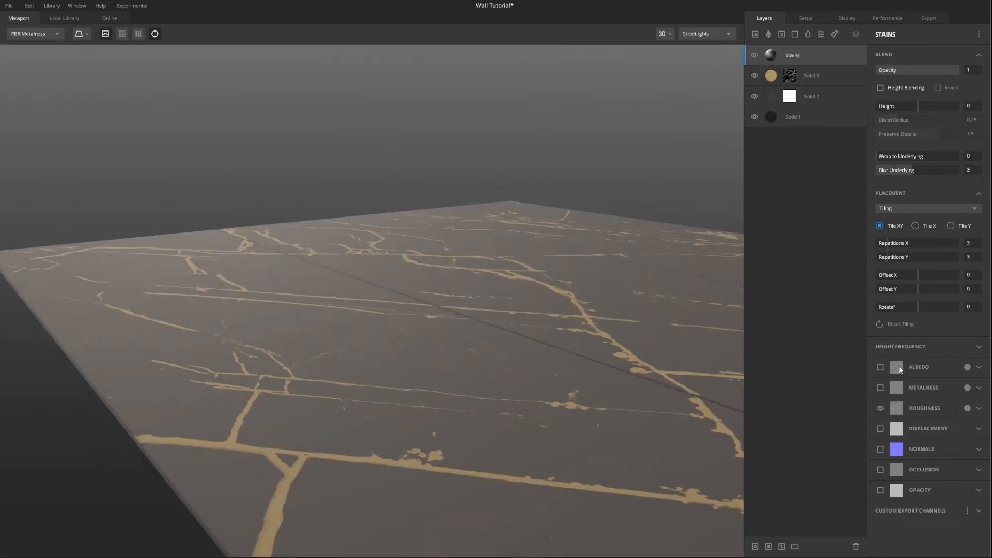
left_click(978, 409)
Add the Scratched Painted Metal surface above Stains and set its Roughness contrast to 1.279.
left_click(755, 34)
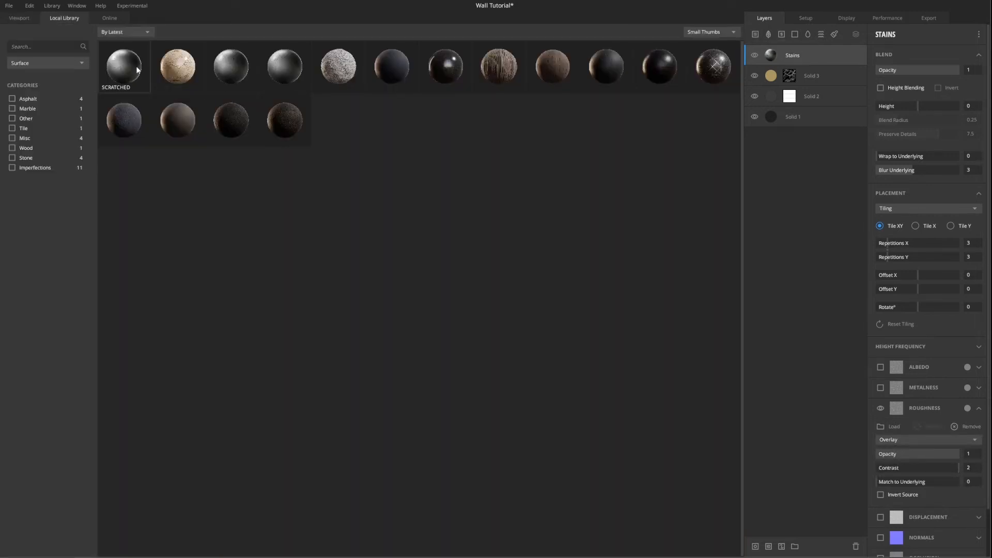
left_click(58, 62)
left_click(58, 76)
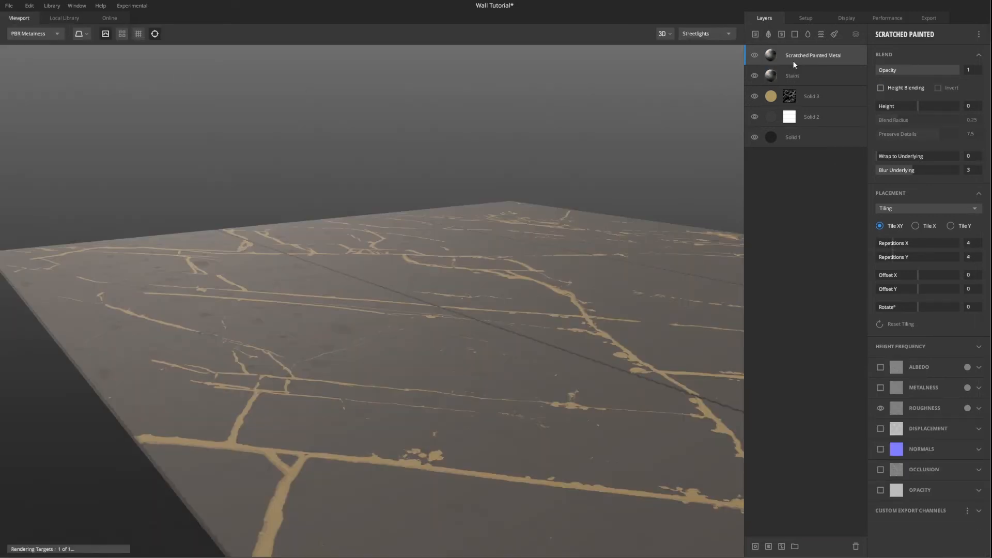
left_click(979, 409)
left_click_drag(919, 468, 930, 467)
left_click_drag(930, 468, 932, 468)
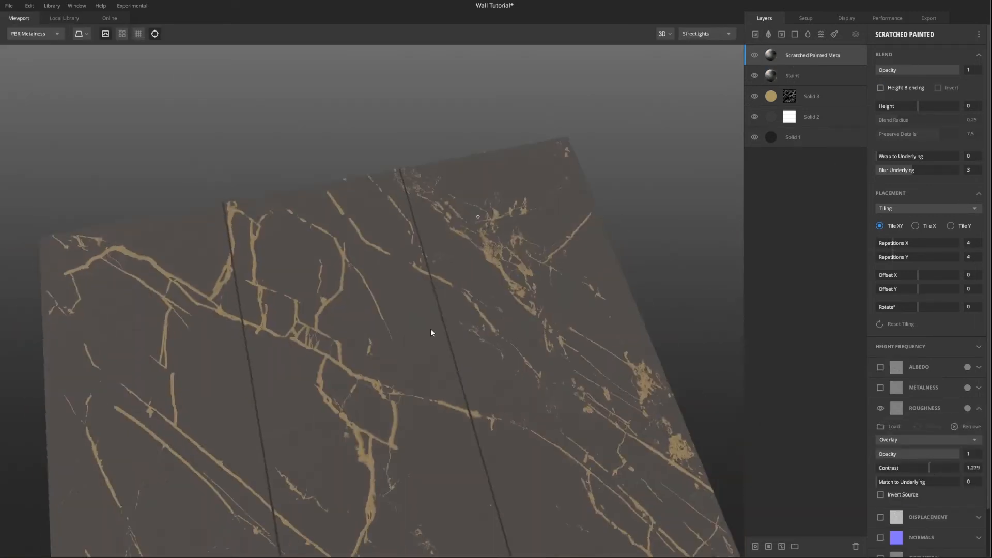
Set the Solid 2 mask's square pattern to Repeat X 5, Repeat Y 6, Spacing X 0.221 and Offset 0.47.
scroll(431, 329, "down", 4)
left_click_drag(431, 330, 484, 269)
scroll(507, 264, "up", 2)
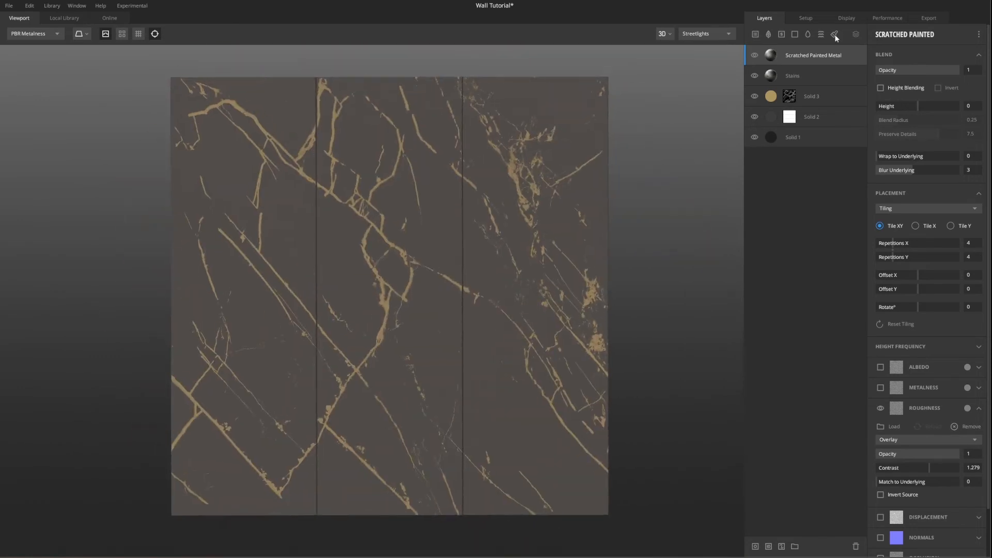
left_click(787, 97)
left_click(790, 119)
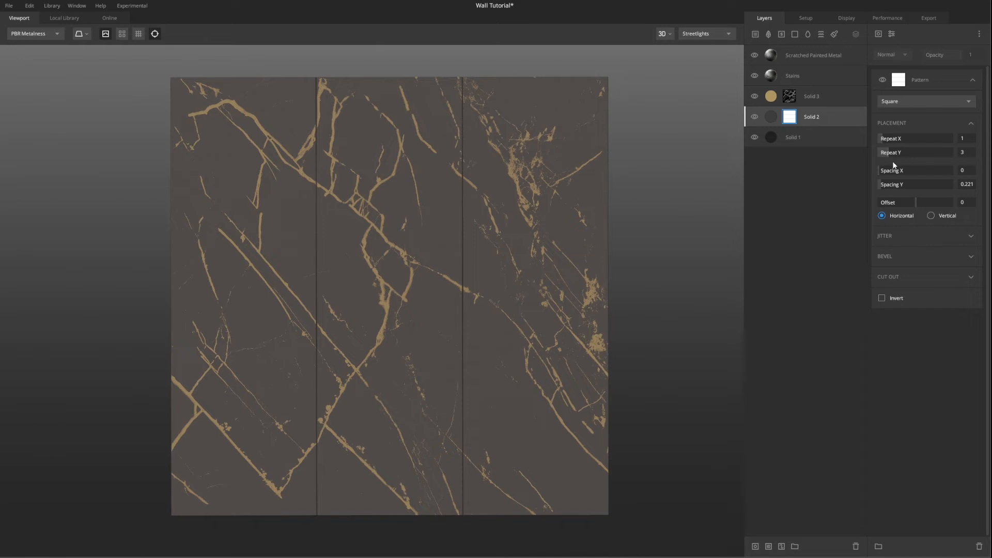
left_click_drag(884, 172, 891, 138)
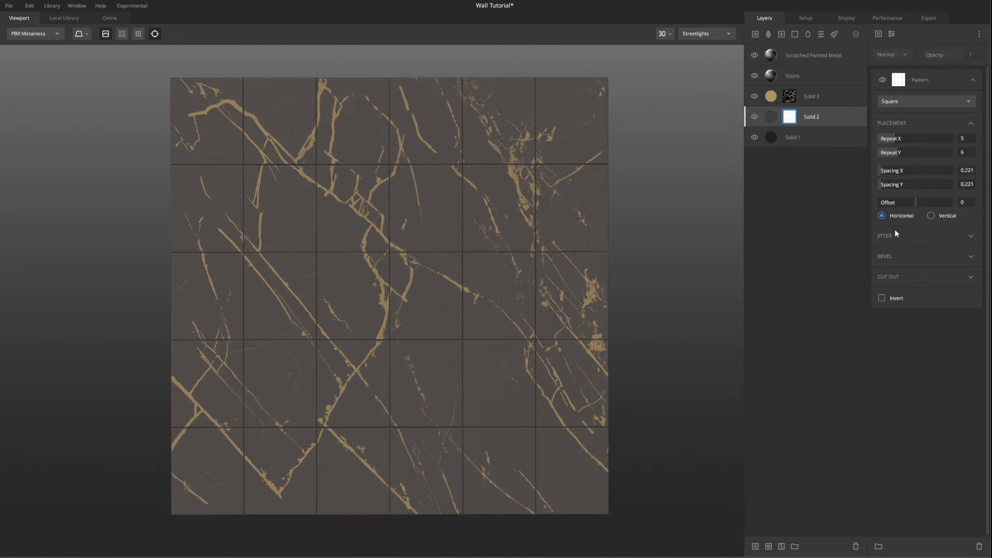
left_click(976, 237)
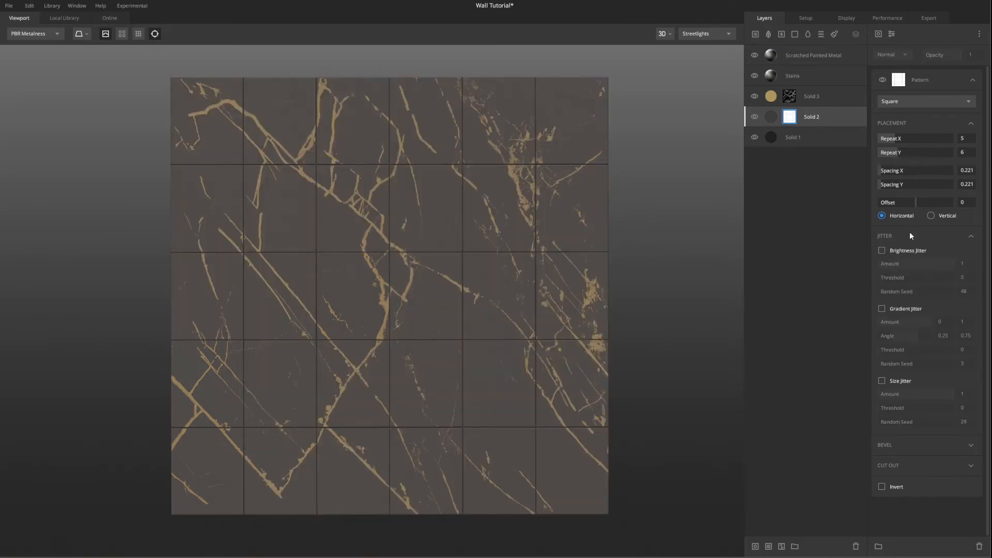
left_click_drag(915, 204, 933, 204)
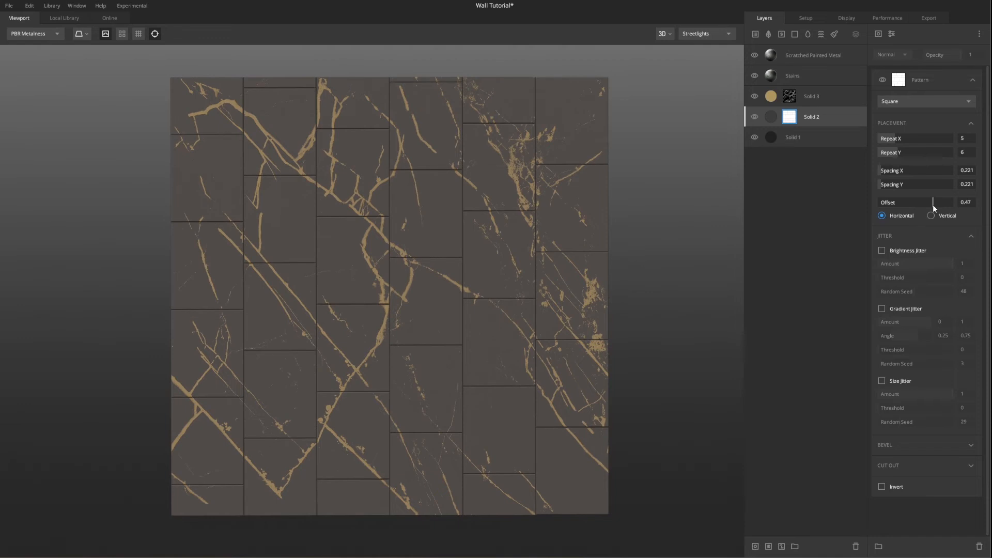
mouse_move(527, 270)
left_mouse_down()
mouse_move(443, 189)
mouse_move(550, 106)
mouse_move(639, 204)
mouse_move(519, 274)
left_mouse_up()
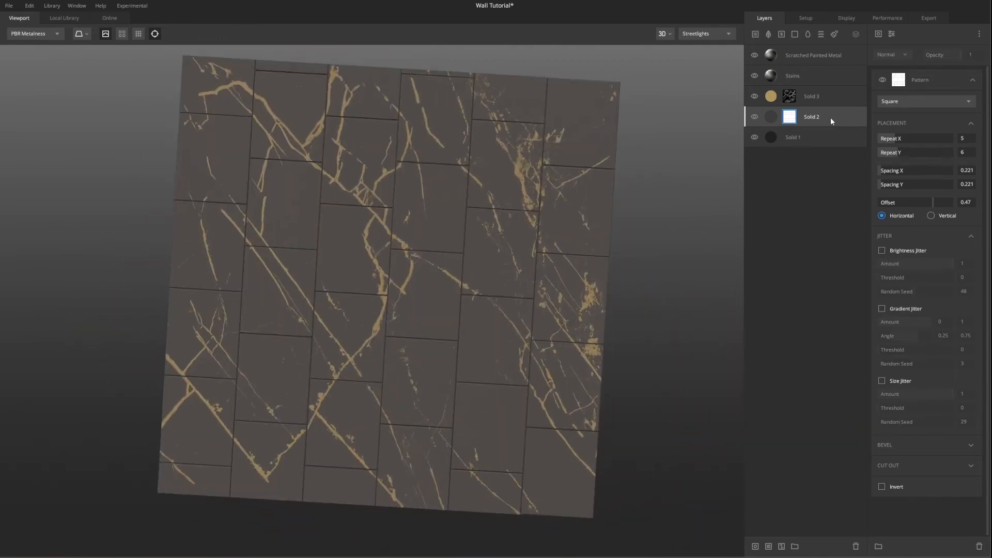
Change the Solid 3 mask's texture map to Silver Galaxy Granite, turn off its Invert and set its range to 0.159–0.317.
left_click(793, 98)
mouse_move(476, 242)
left_mouse_down()
mouse_move(498, 244)
mouse_move(460, 255)
mouse_move(492, 254)
left_mouse_up()
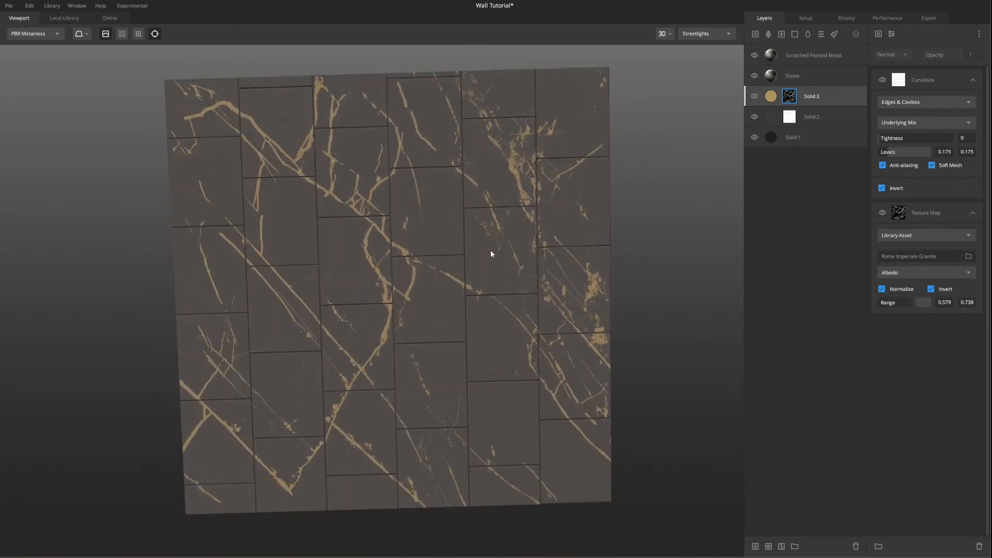
left_click(901, 103)
left_click(904, 102)
left_click(895, 124)
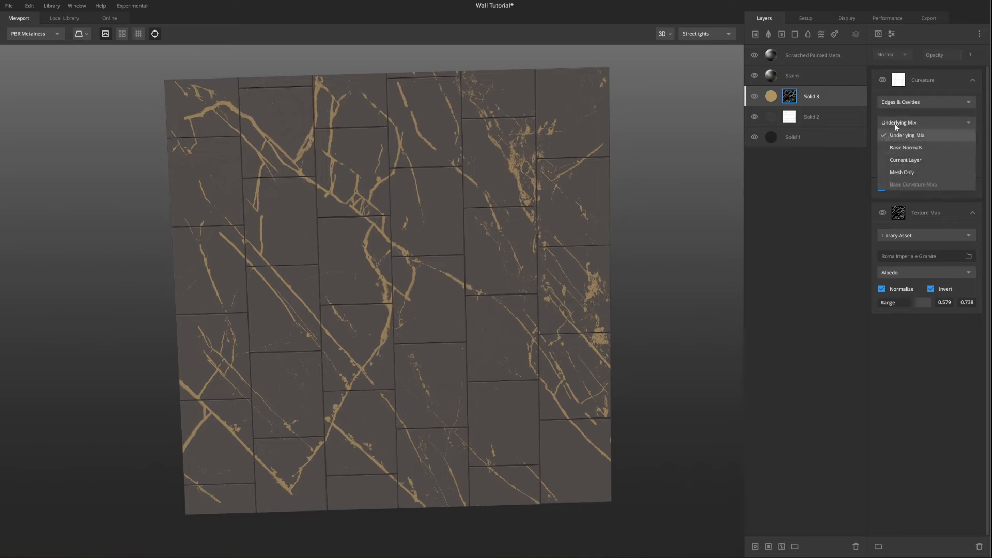
left_click(899, 124)
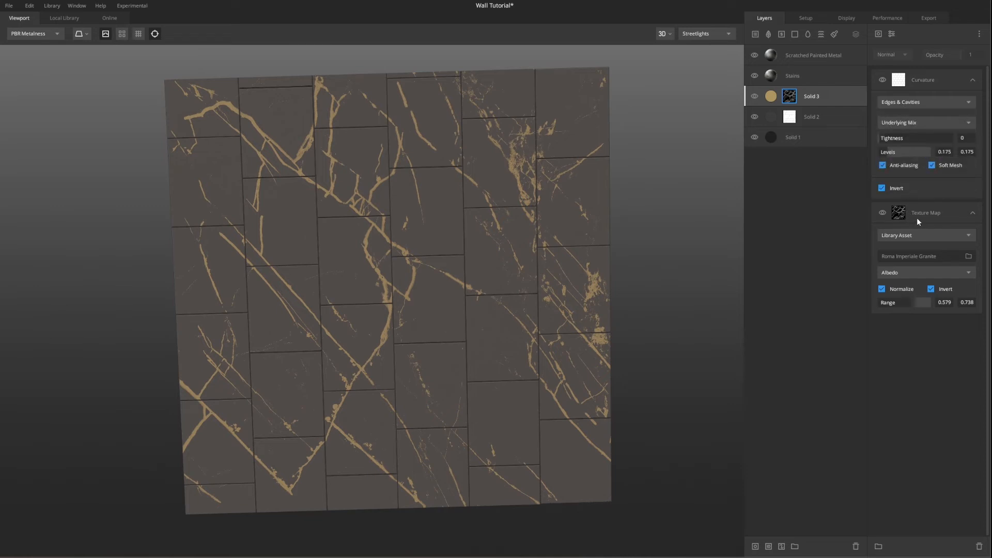
left_click(912, 257)
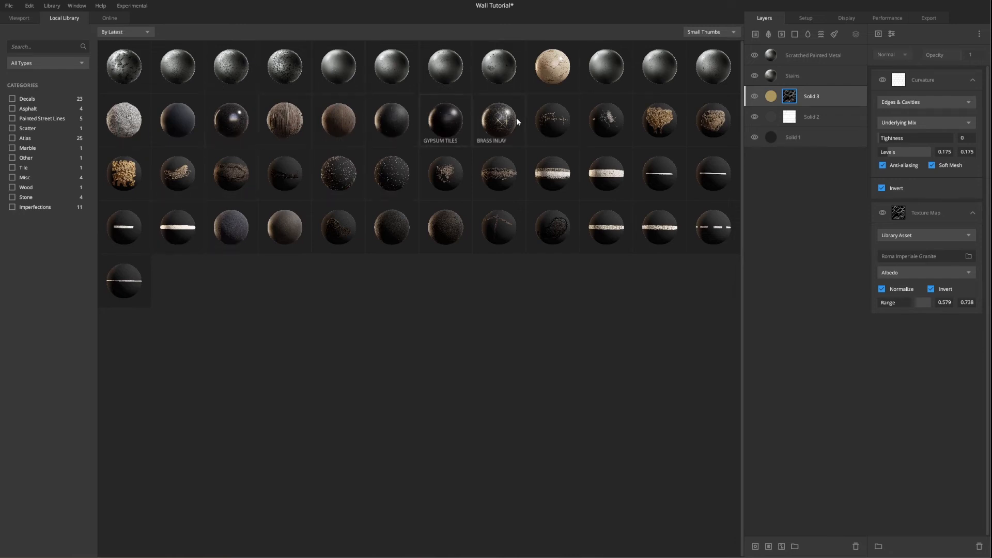
left_click(233, 125)
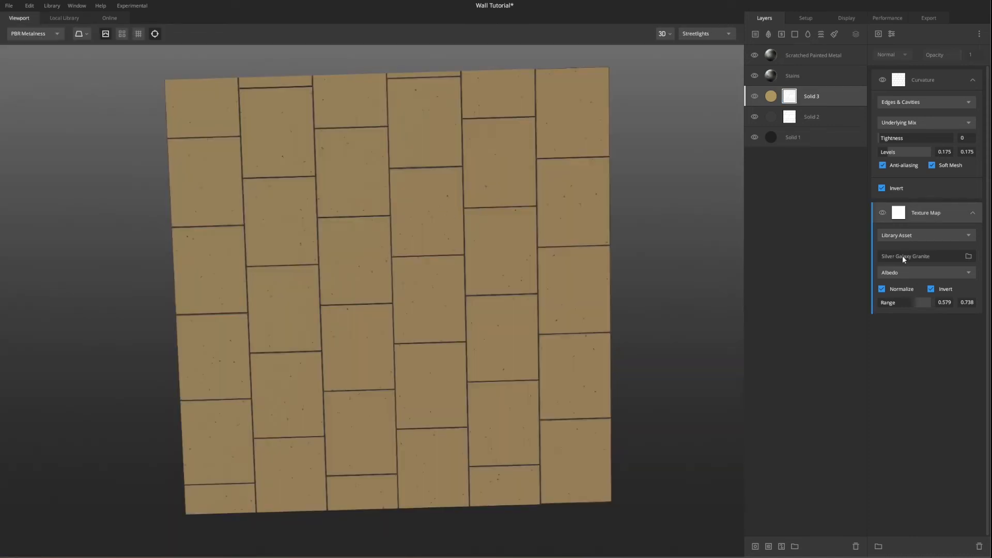
left_click(931, 289)
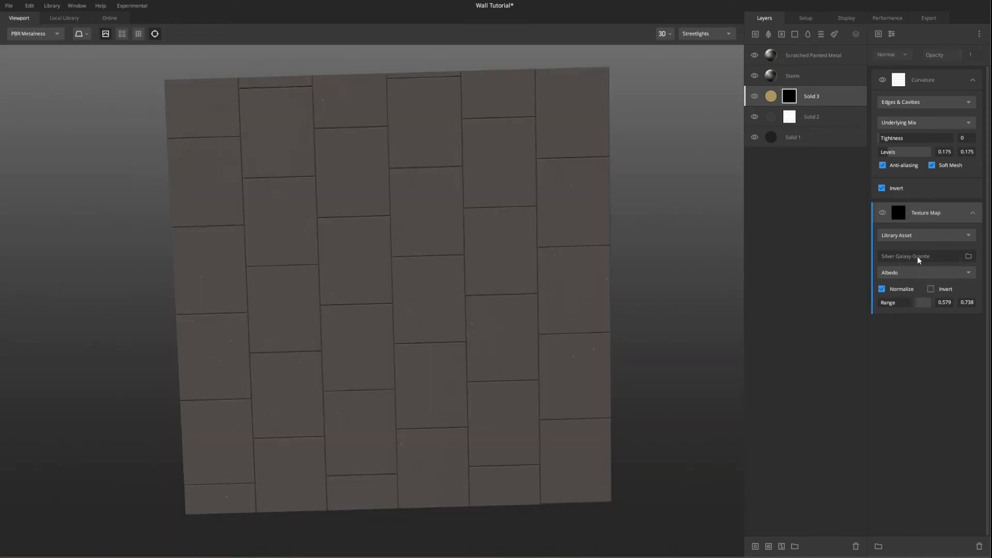
mouse_move(910, 306)
left_mouse_down()
mouse_move(882, 306)
mouse_move(926, 304)
mouse_move(883, 302)
mouse_move(896, 304)
left_mouse_up()
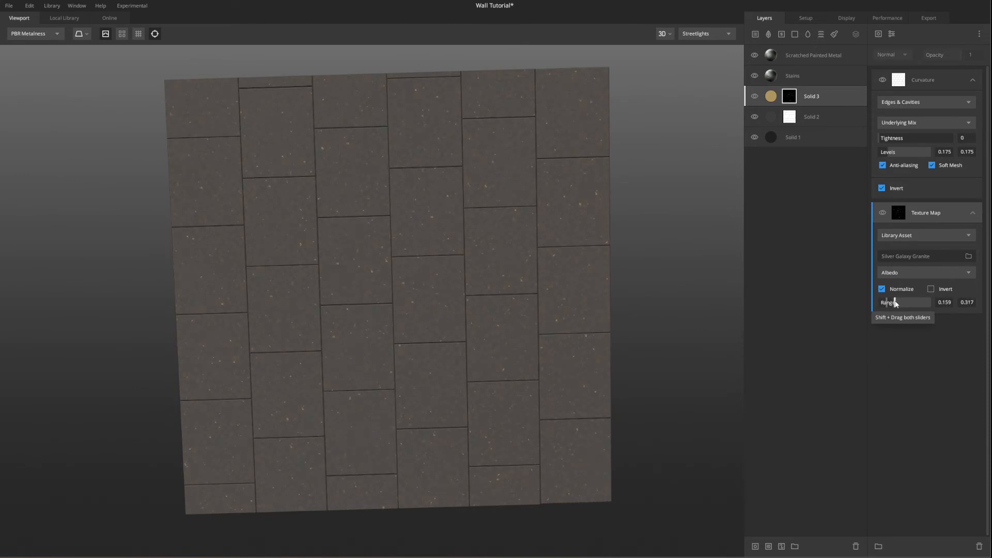
Change the Solid 3 layer's albedo color to light grey, hex E5E5E5.
left_click(817, 101)
left_click(968, 347)
left_click_drag(425, 268, 381, 251)
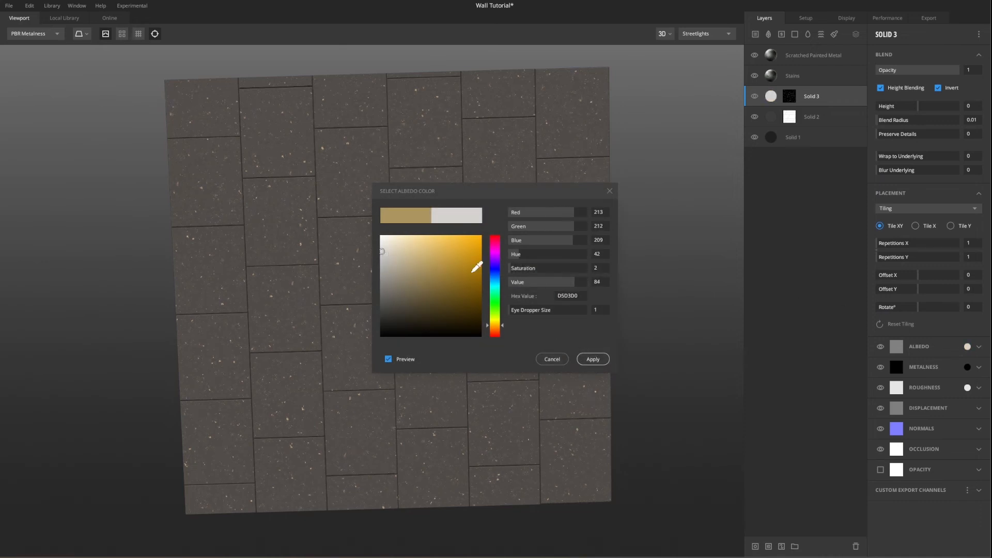
left_click_drag(381, 252, 382, 247)
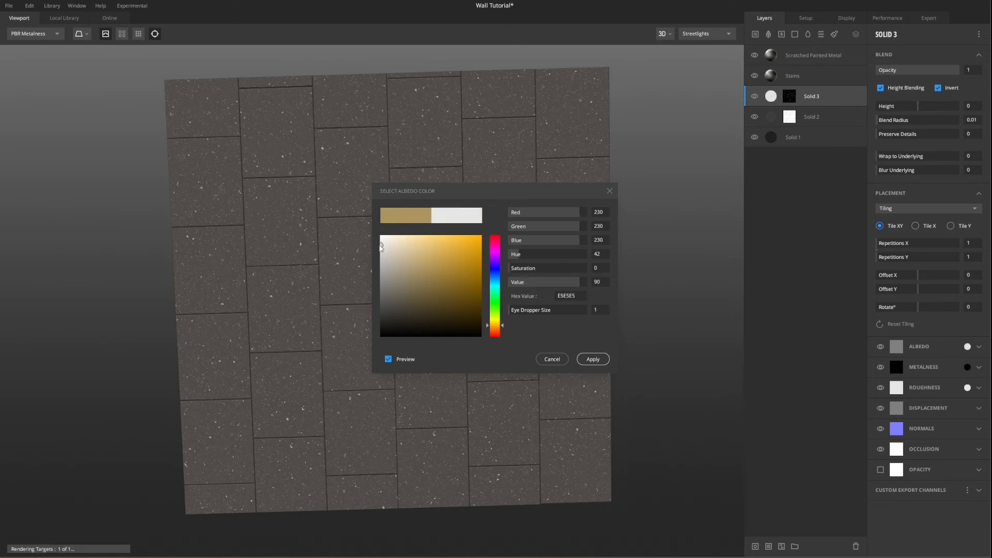
left_click(593, 359)
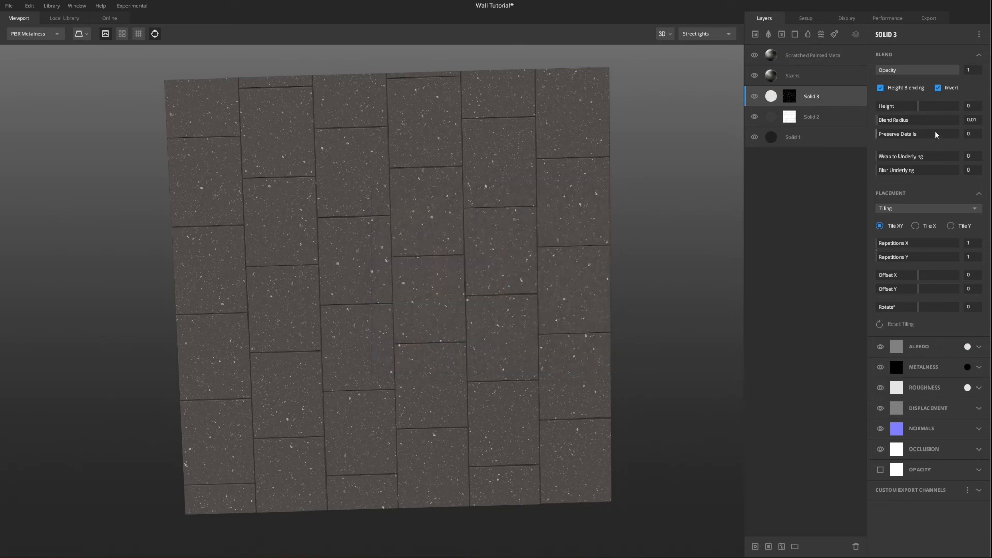
Set the range of the Solid 3 mask's Silver Galaxy Granite texture map to 0.278–0.365.
left_click(790, 96)
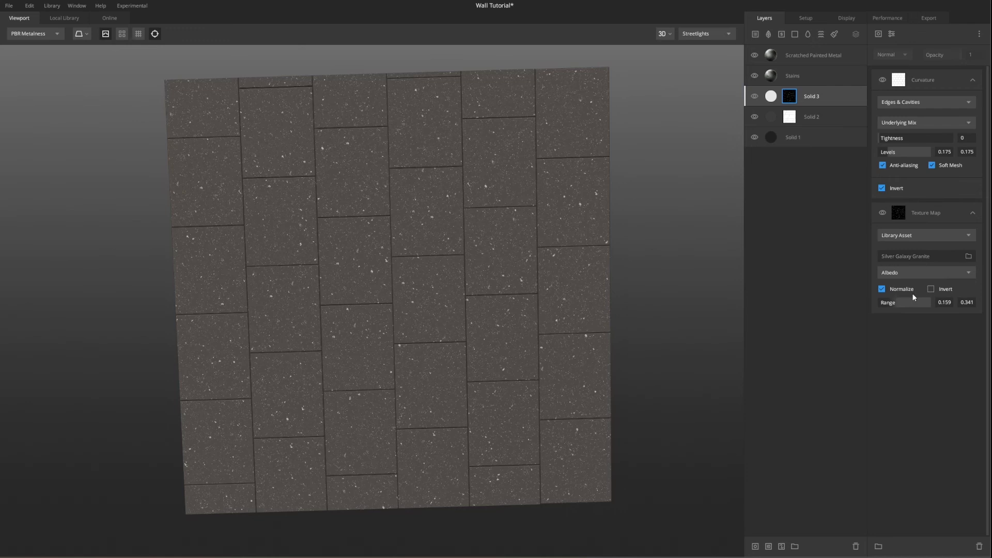
mouse_move(896, 303)
left_mouse_down()
mouse_move(881, 304)
mouse_move(894, 305)
left_mouse_up()
left_click_drag(623, 318, 525, 315)
left_click(901, 77)
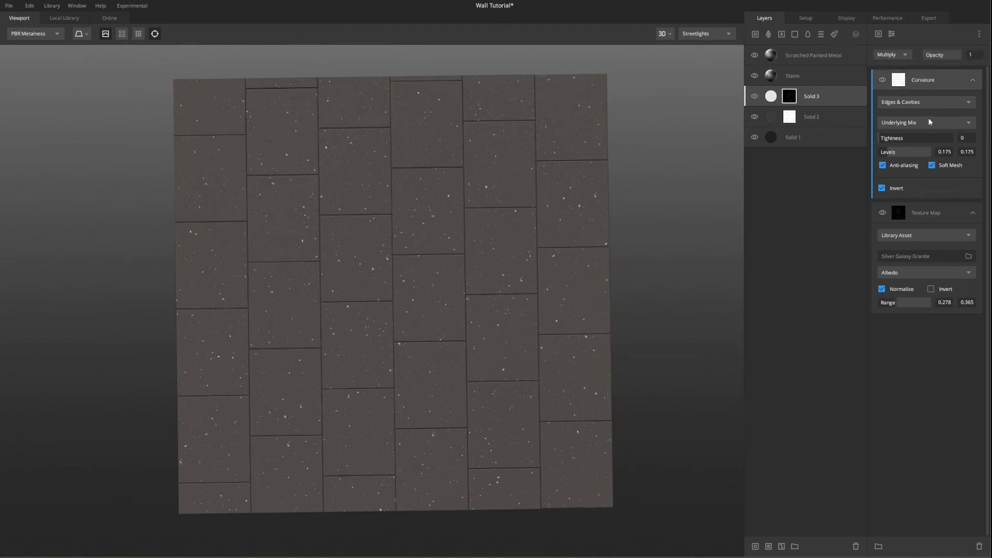
Turn on Brightness Jitter for the Solid 2 mask's square pattern and set the Solid 2 layer's blend Height to 0.896.
left_click(789, 117)
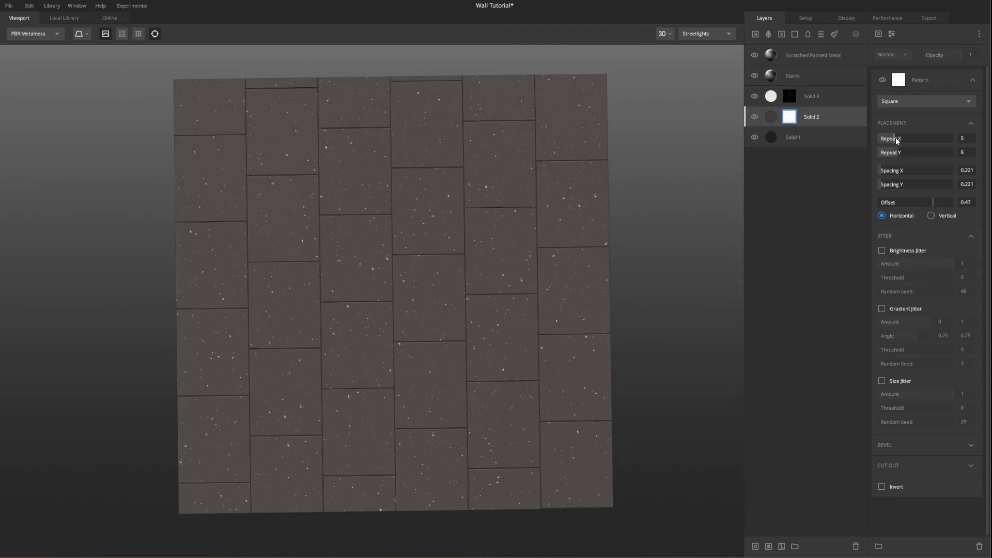
left_click(882, 251)
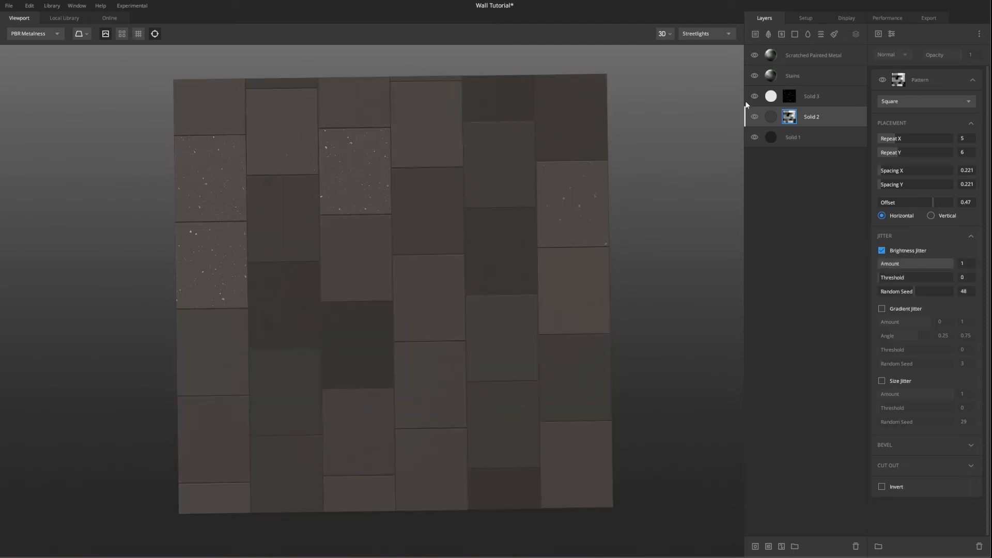
left_click(773, 117)
left_click_drag(920, 104, 919, 106)
left_click_drag(652, 282, 623, 162)
scroll(508, 299, "up", 3)
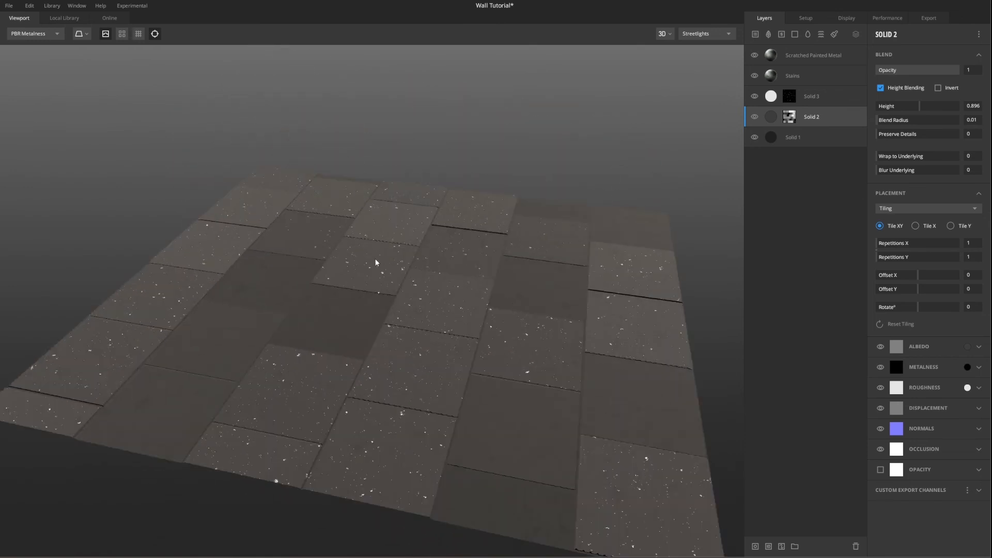
Set the Solid 1 layer's blend Height to 0.498 and inspect the tile seams up close.
left_click(801, 138)
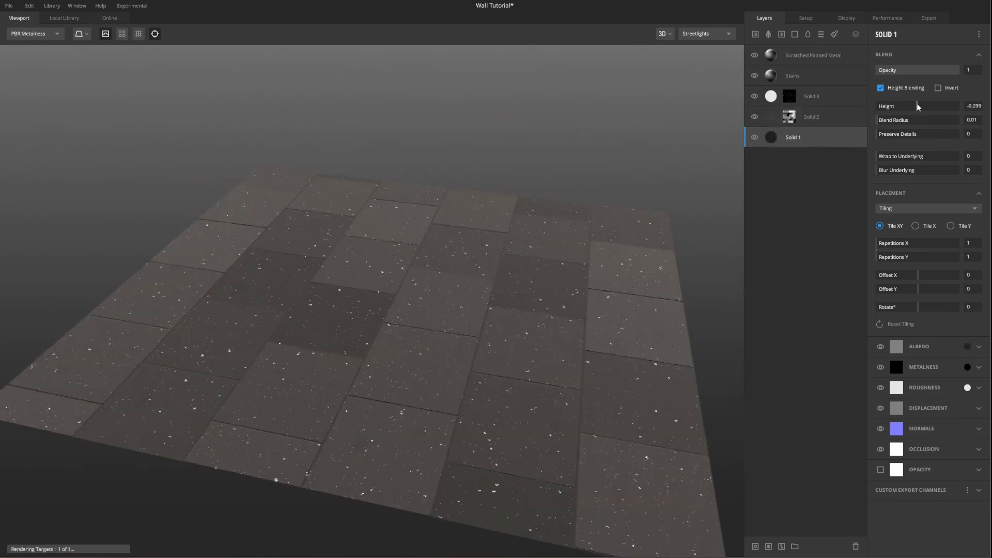
left_click_drag(917, 106, 919, 105)
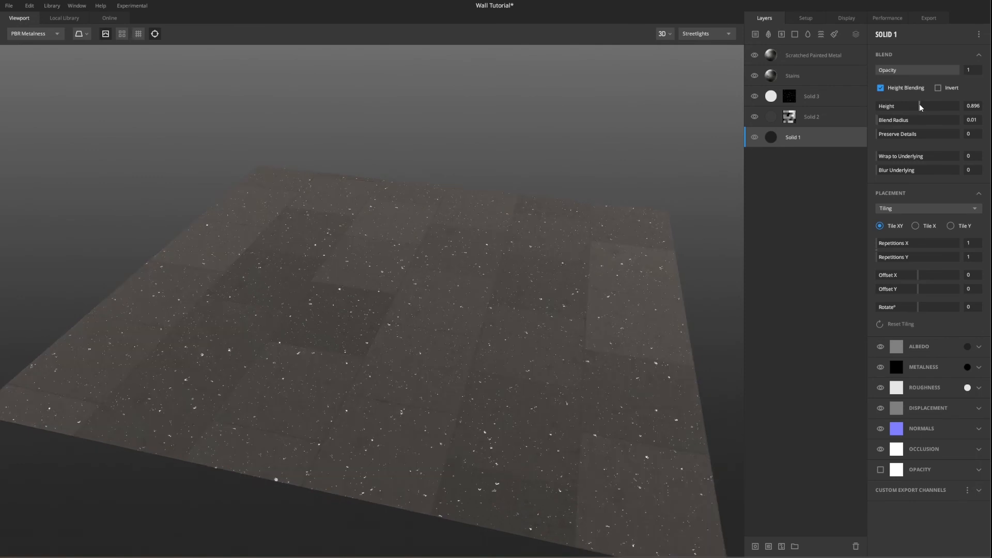
left_click_drag(586, 225, 479, 359)
scroll(478, 359, "down", 2)
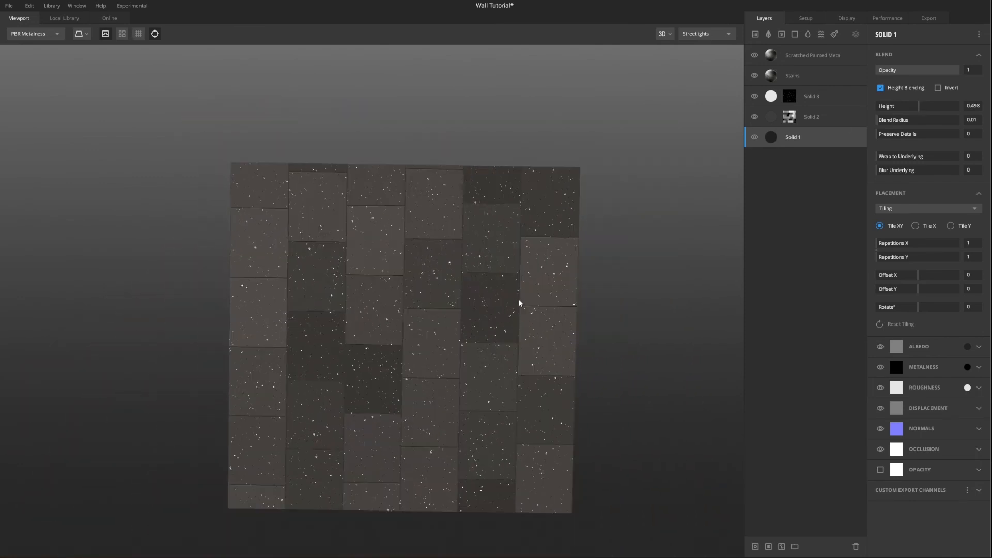
left_click_drag(498, 387, 537, 380)
scroll(417, 374, "up", 5)
scroll(429, 445, "up", 3)
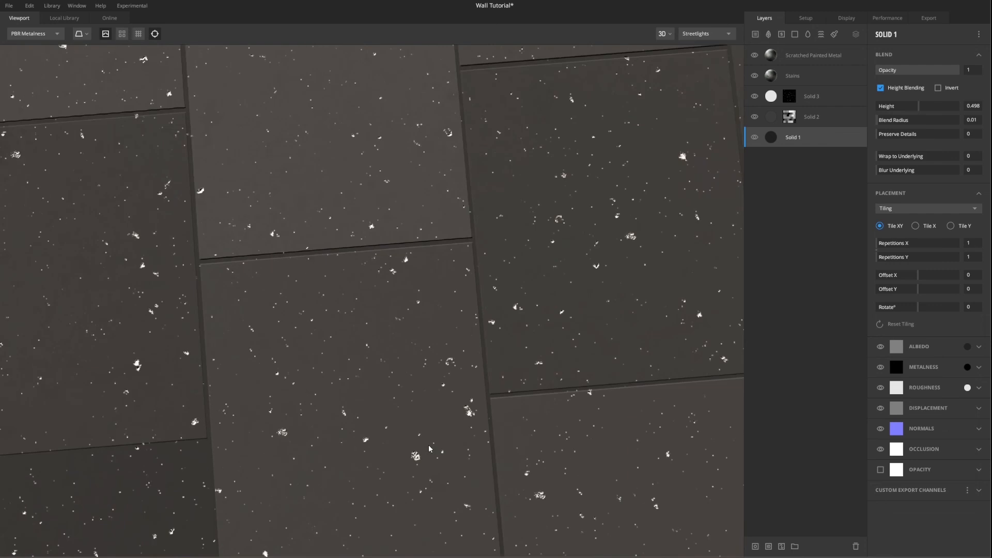
scroll(429, 444, "down", 5)
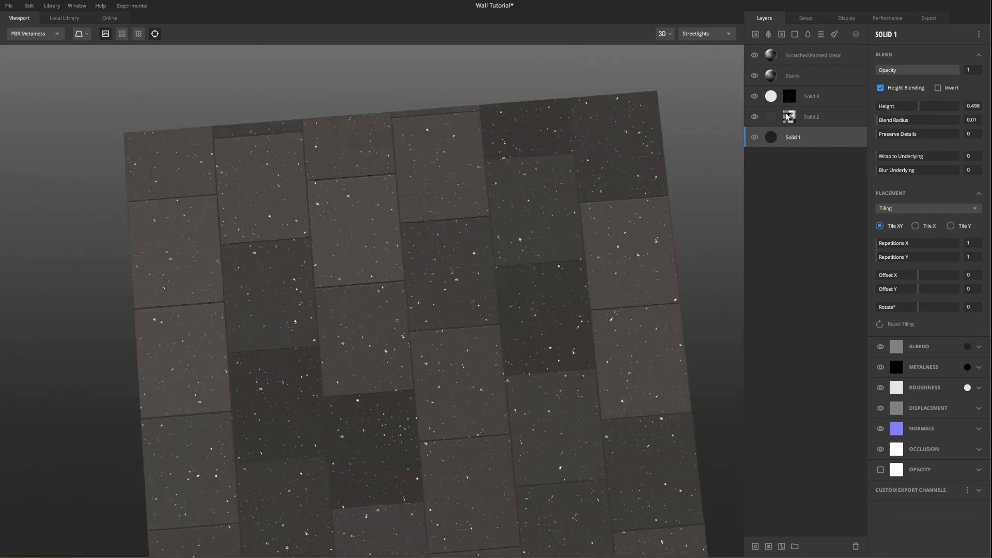
Set the Solid 2 mask's square pattern to Repeat X 5, Repeat Y 5 and Offset 0.215.
left_click(788, 117)
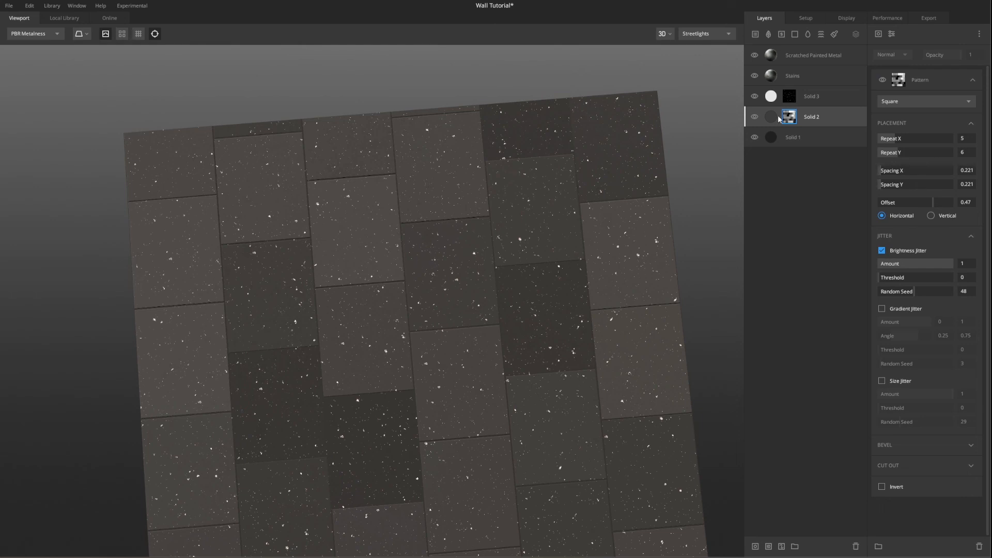
mouse_move(896, 152)
left_mouse_down()
mouse_move(907, 150)
mouse_move(901, 134)
left_mouse_up()
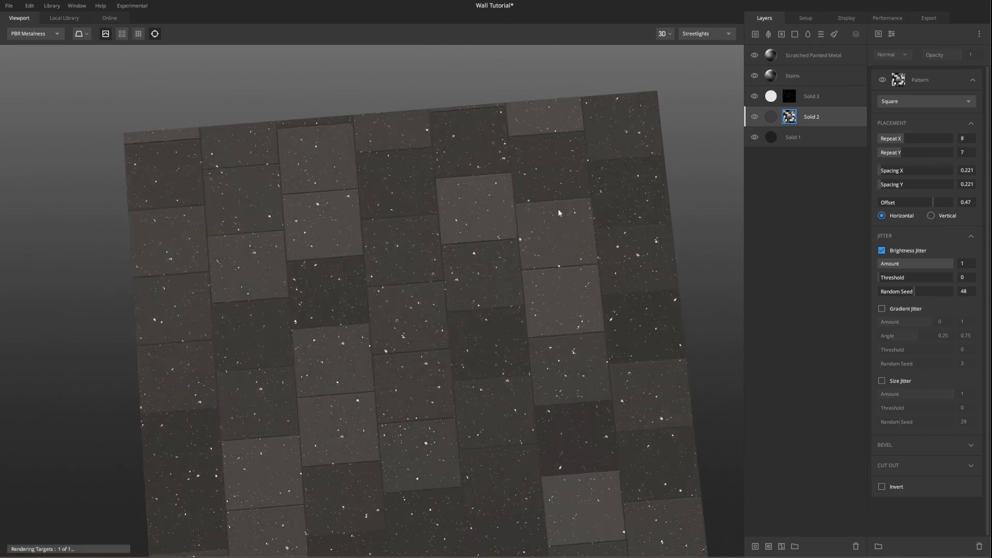
scroll(411, 339, "down", 3)
left_click_drag(903, 138, 894, 153)
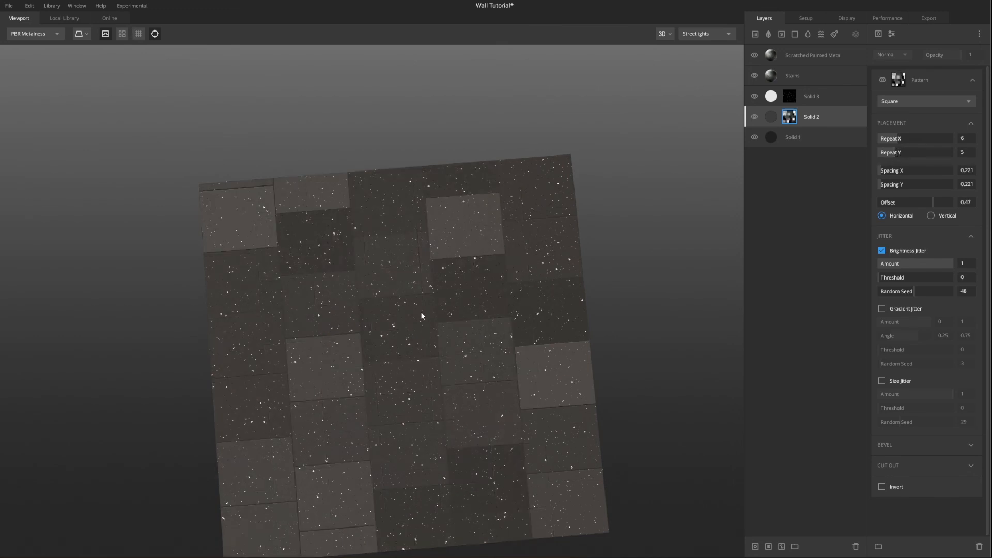
left_click_drag(420, 314, 421, 329)
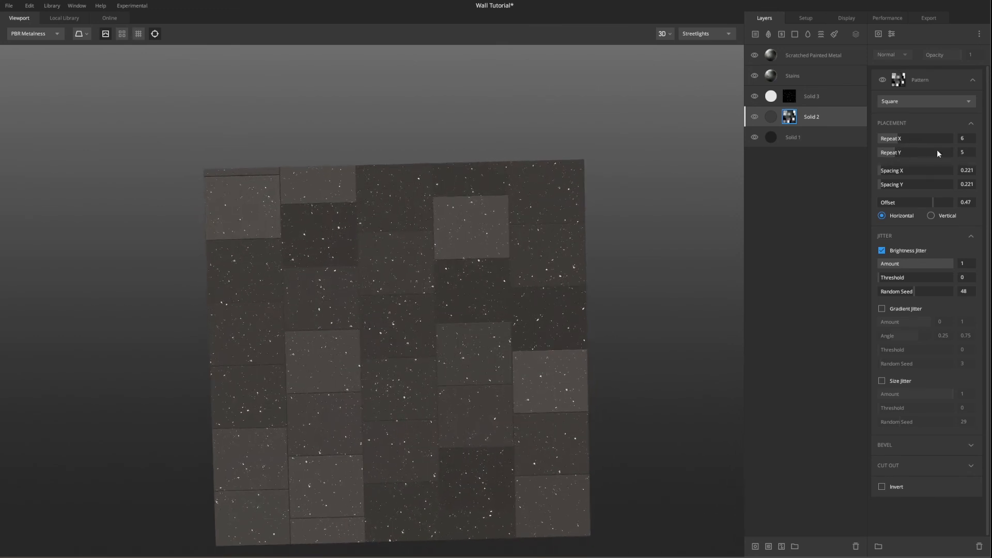
left_click_drag(897, 138, 895, 139)
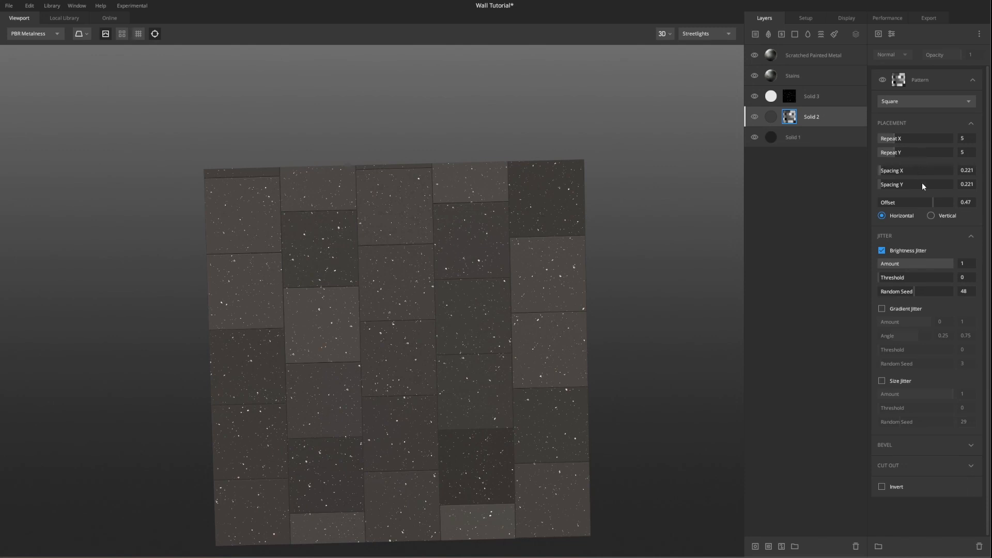
left_click_drag(936, 205, 923, 200)
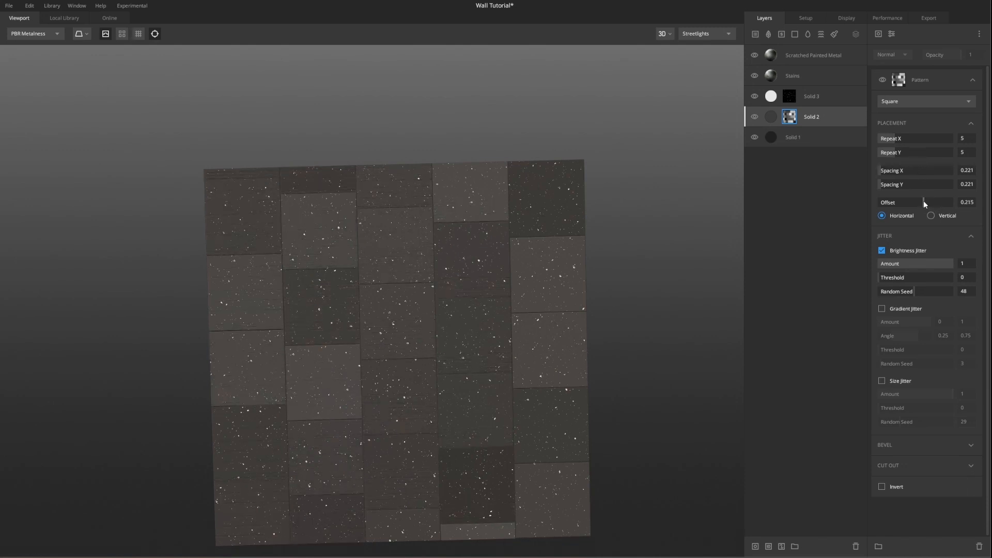
left_click_drag(404, 336, 493, 287)
scroll(411, 333, "up", 3)
scroll(414, 325, "down", 3)
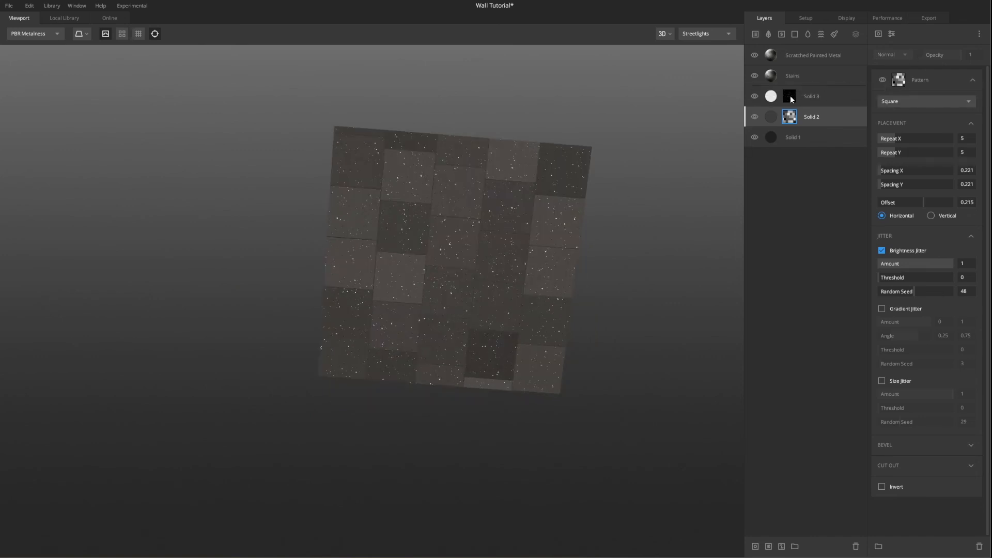